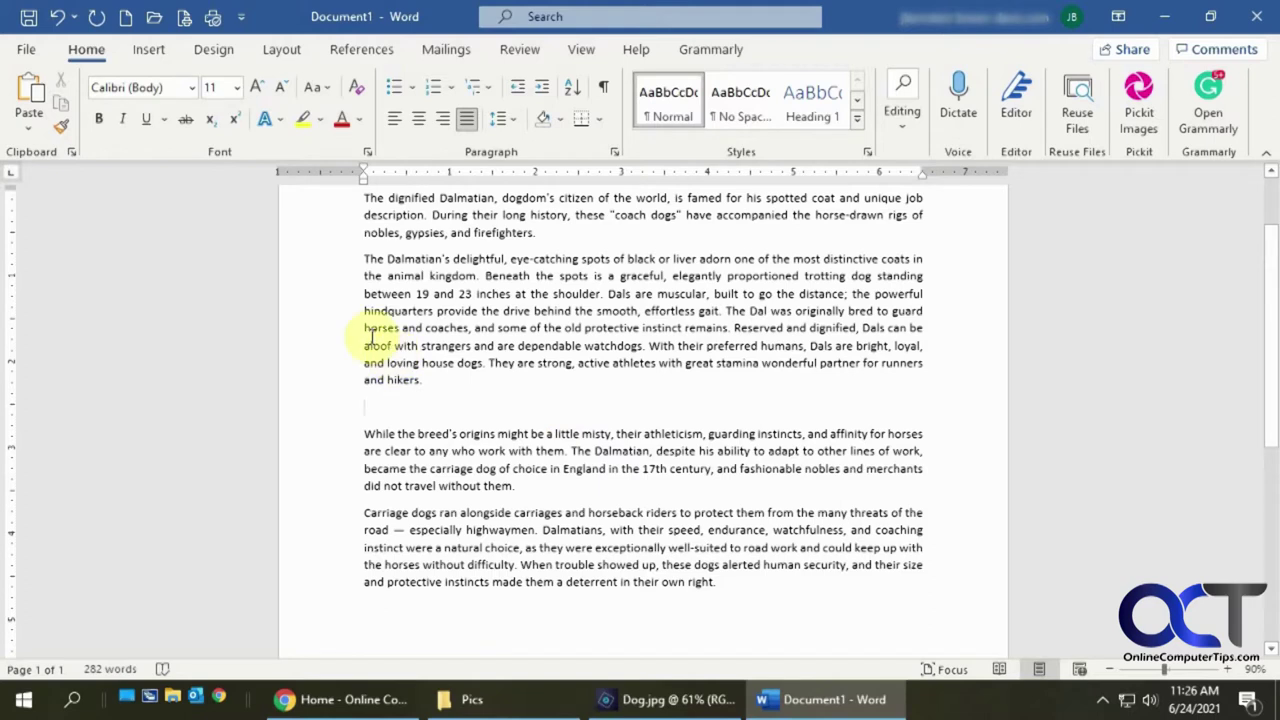
Step: Insert Dog.jpg from the Pics folder on the empty line between paragraphs two and three
left_click(158, 56)
left_click(140, 105)
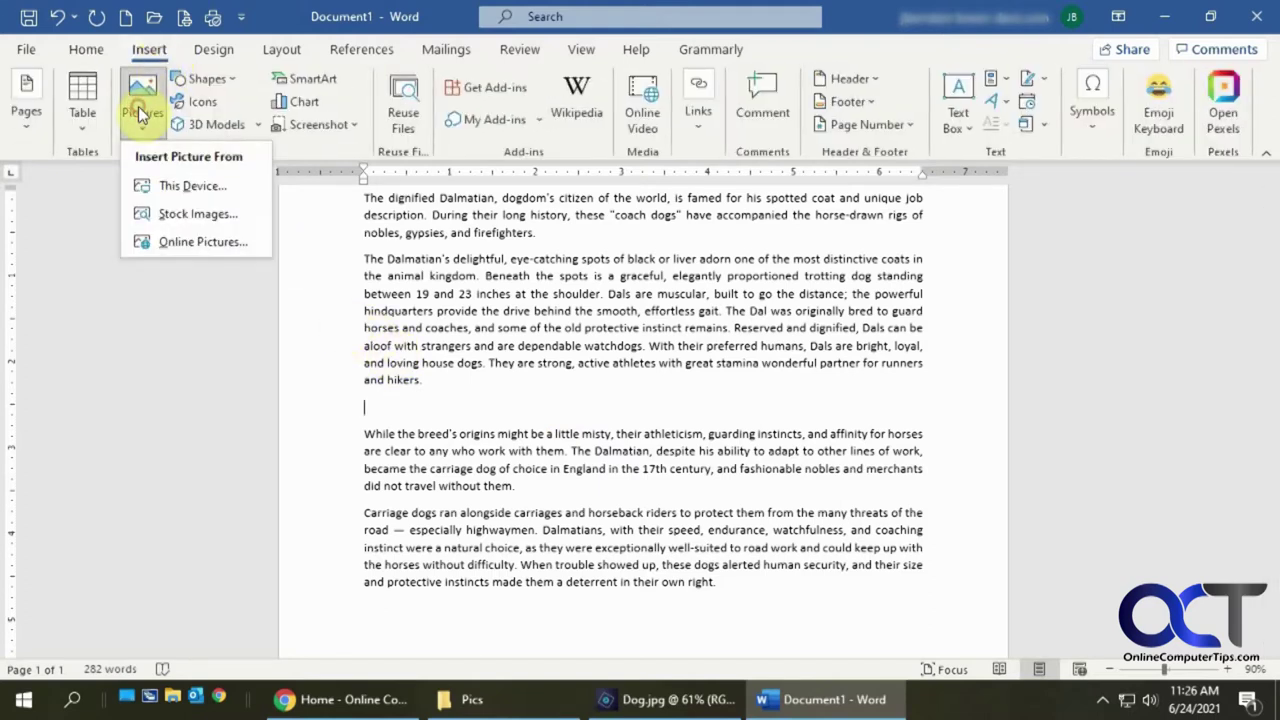
left_click(168, 186)
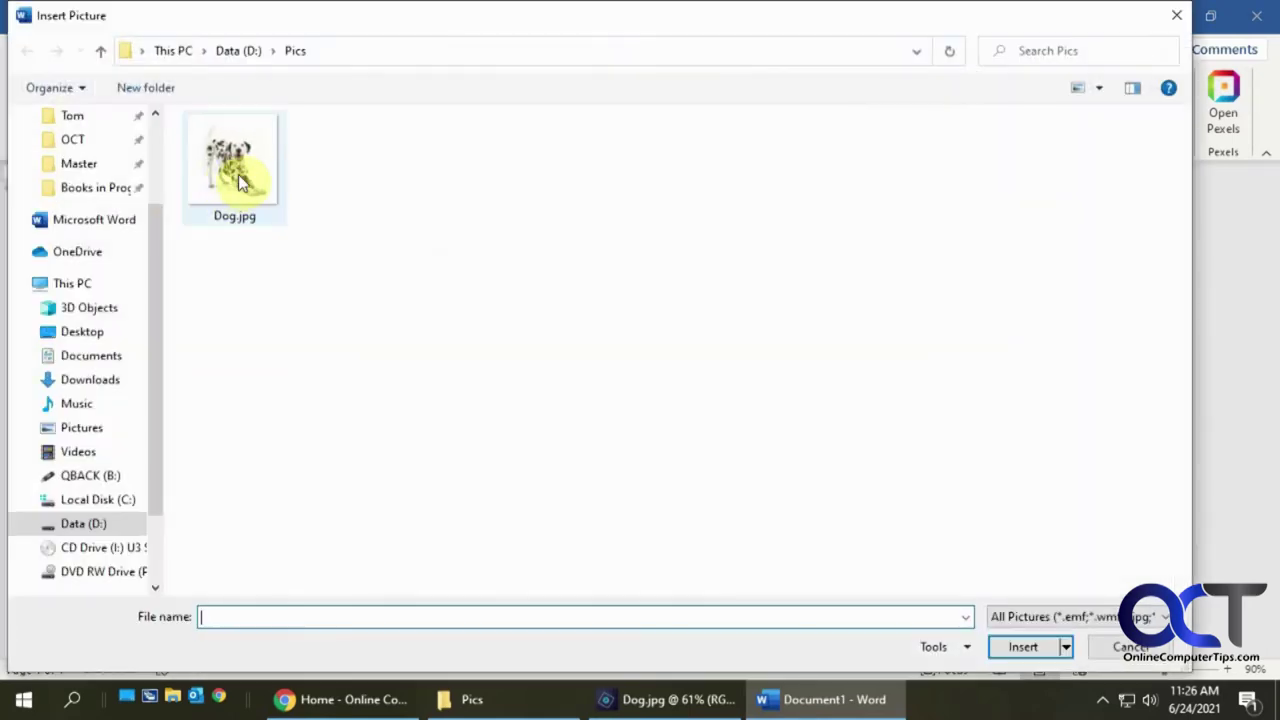
double_click(238, 178)
left_click(757, 493)
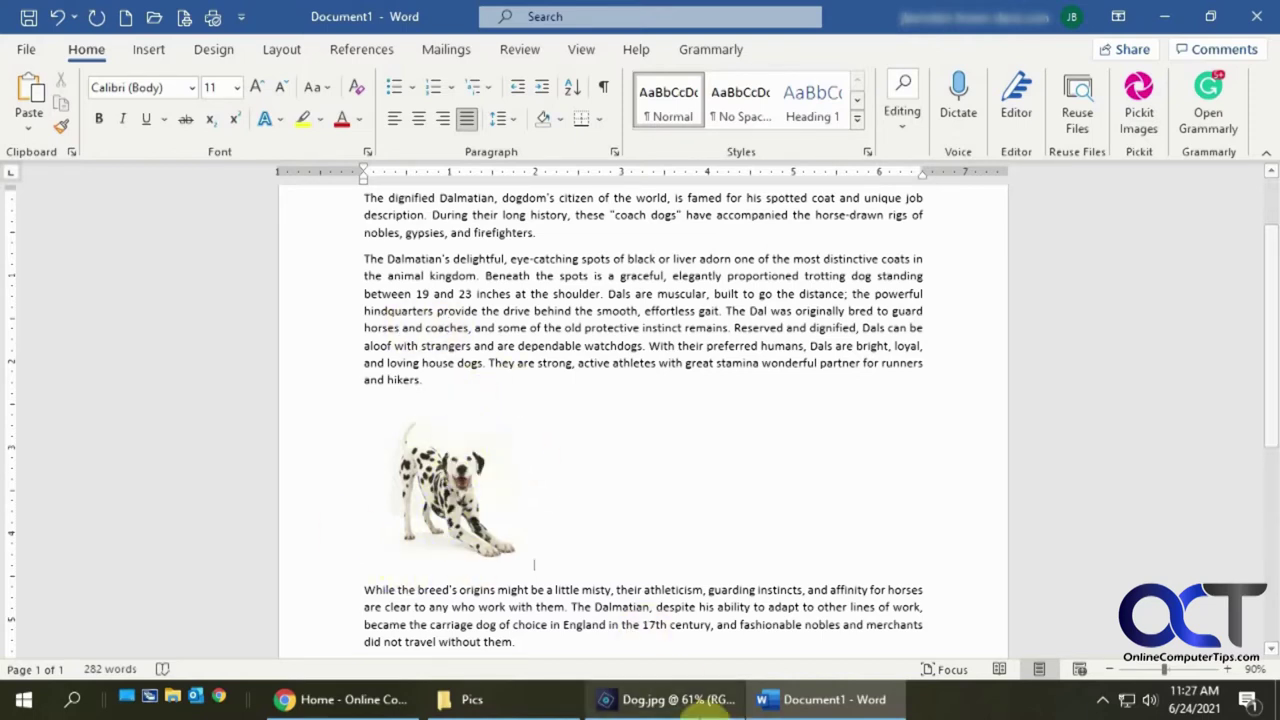
left_click(688, 705)
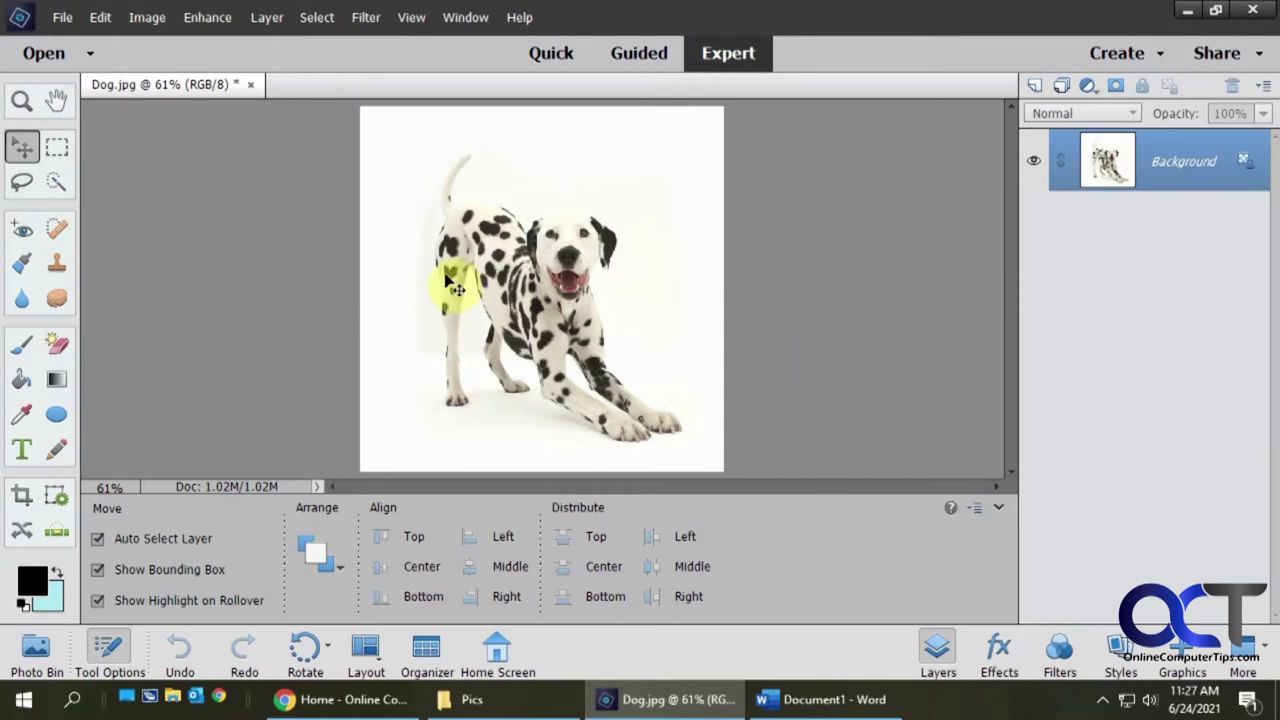
Step: Drag a rectangular marquee from corner to corner around the entire Dog.jpg photo
left_click(58, 150)
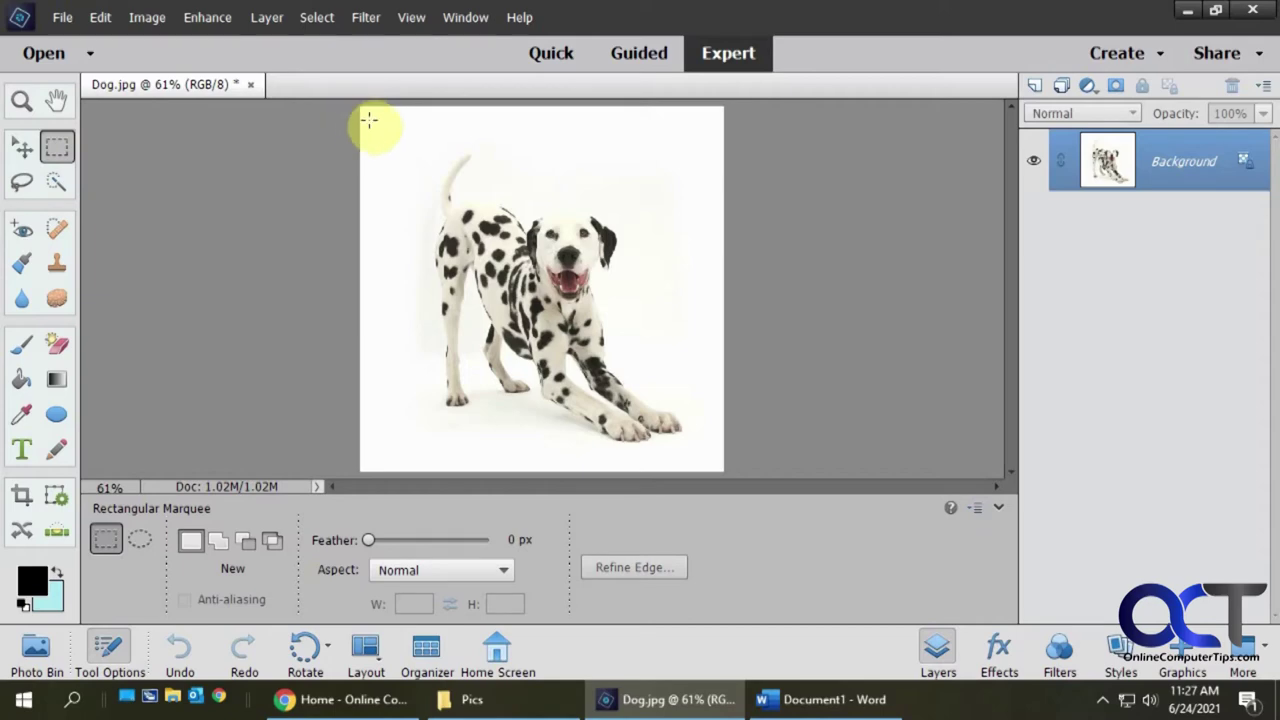
left_click_drag(360, 106, 738, 472)
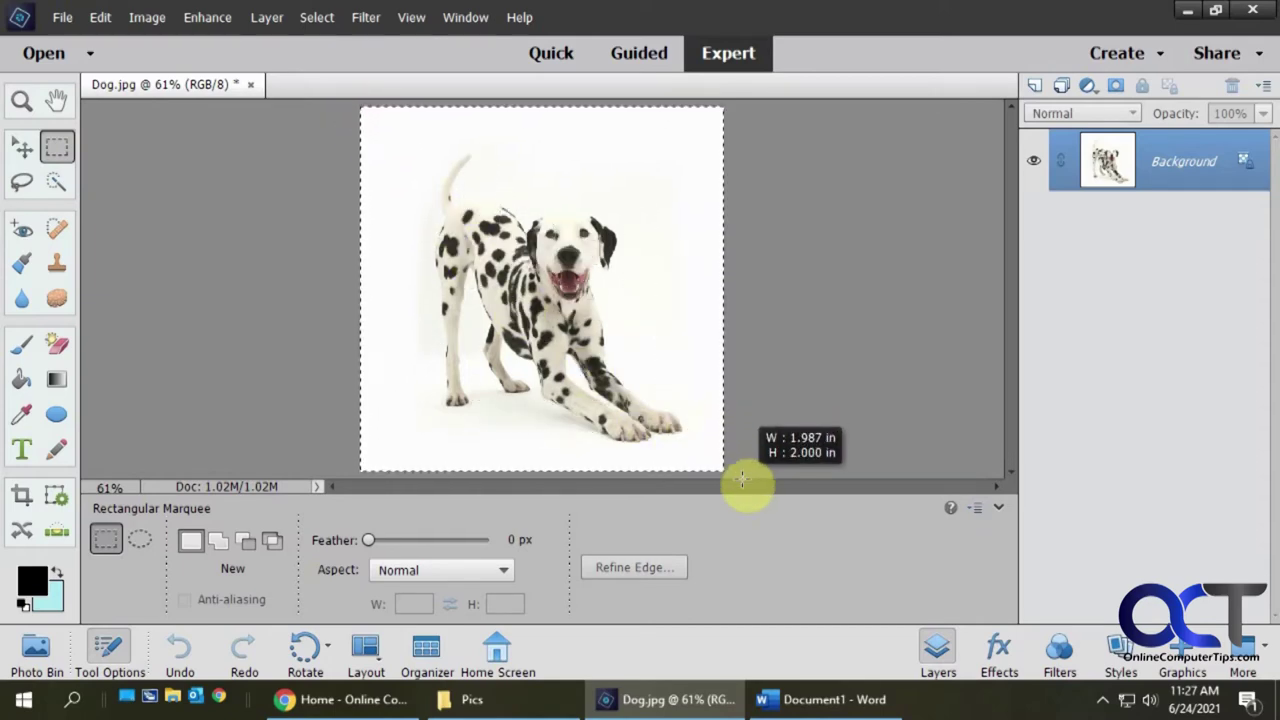
left_click_drag(742, 480, 743, 476)
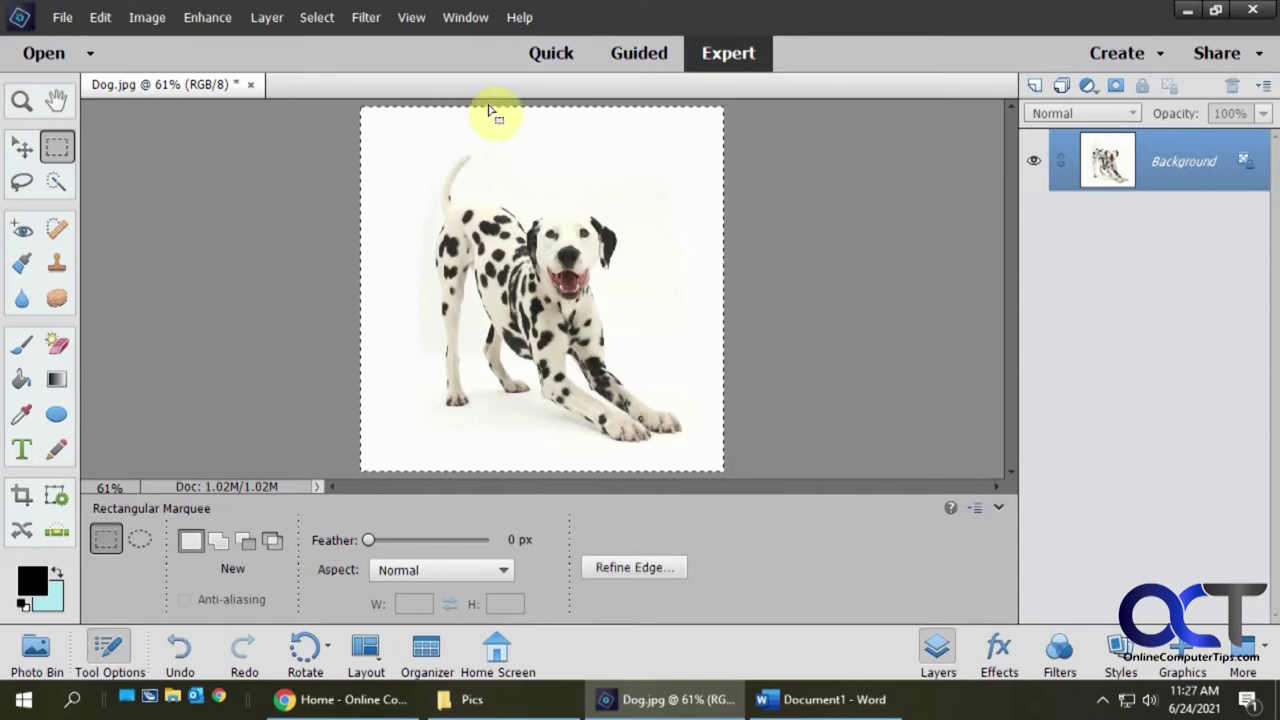
Step: Stroke the selection with a 10 px black outline using Stroke (Outline) Selection
right_click(493, 352)
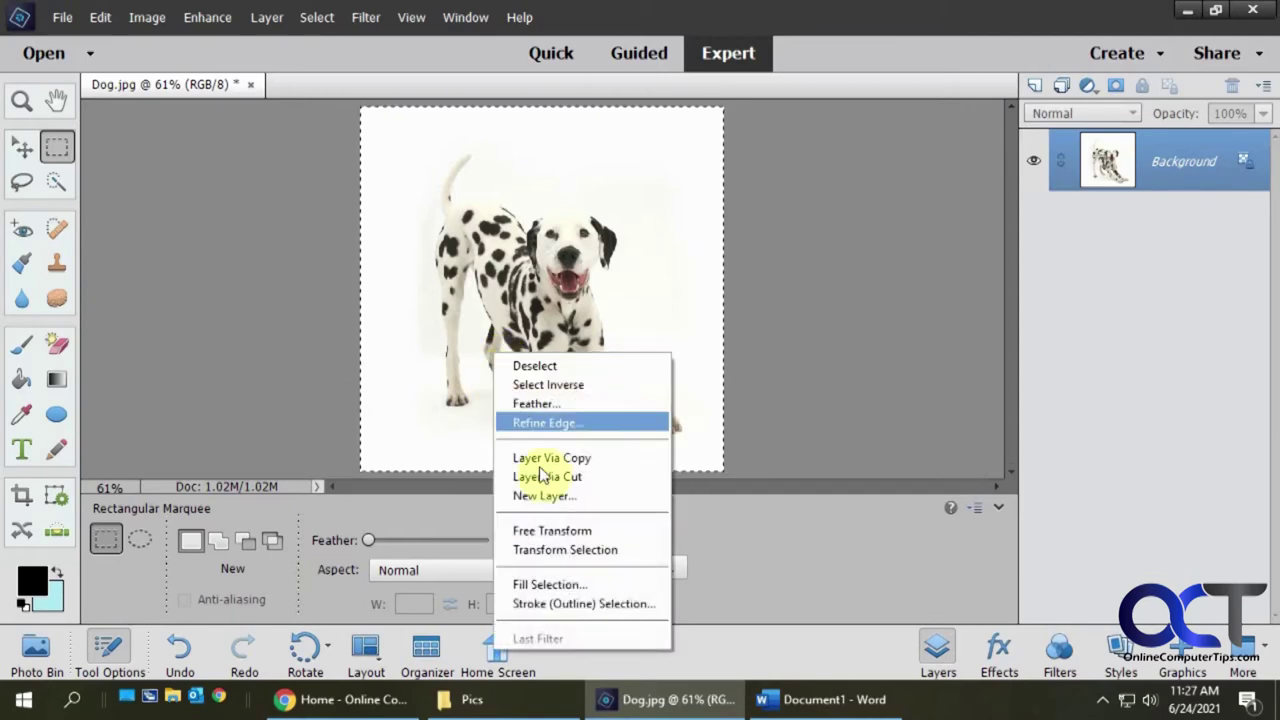
left_click(593, 603)
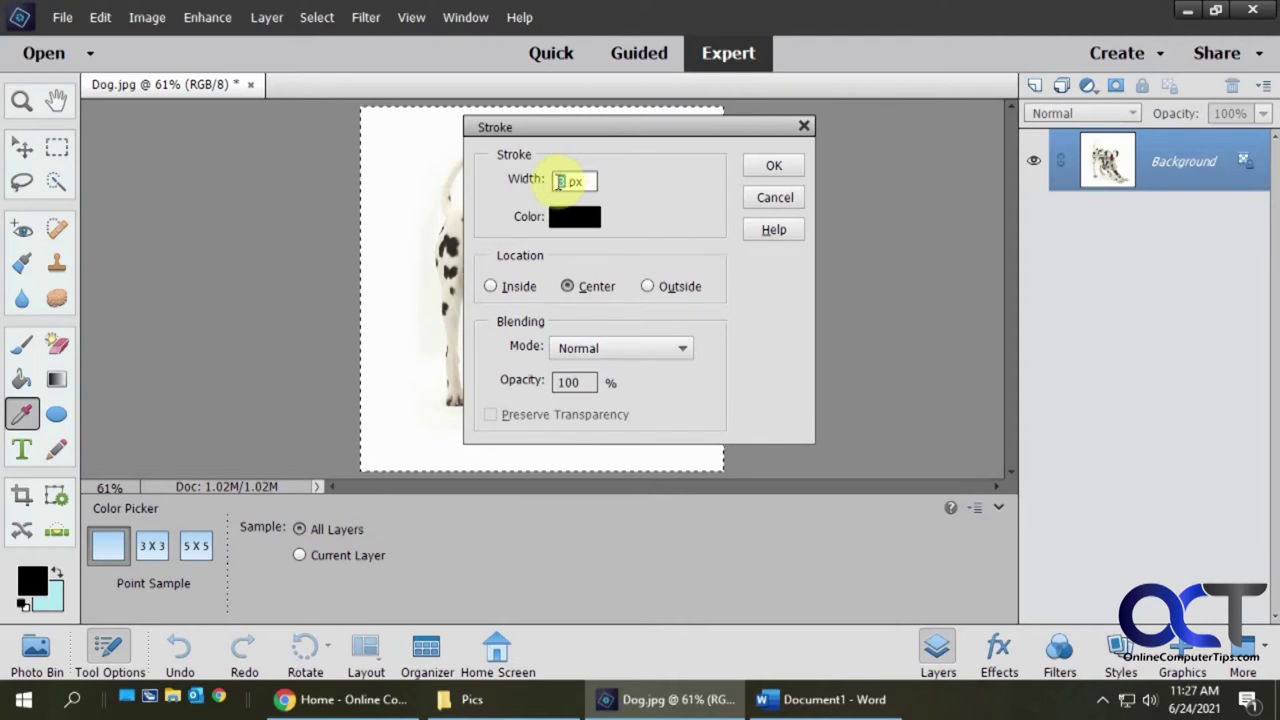
type("10")
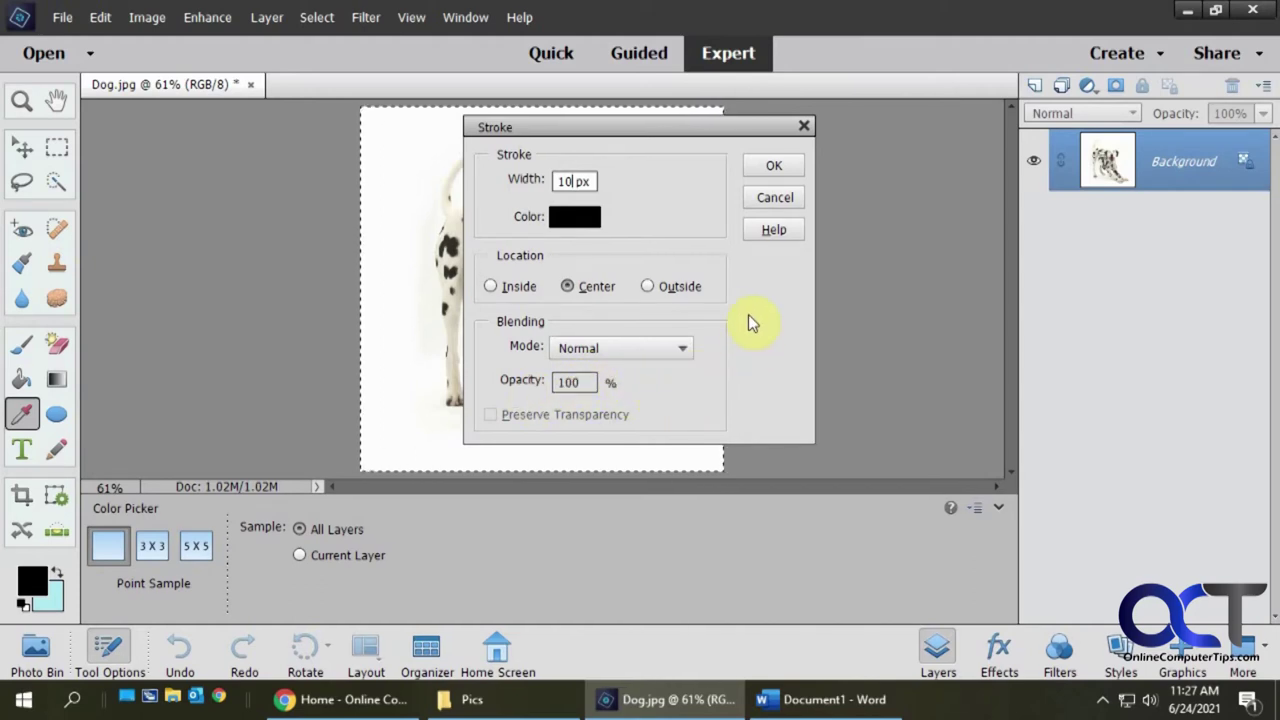
left_click(777, 167)
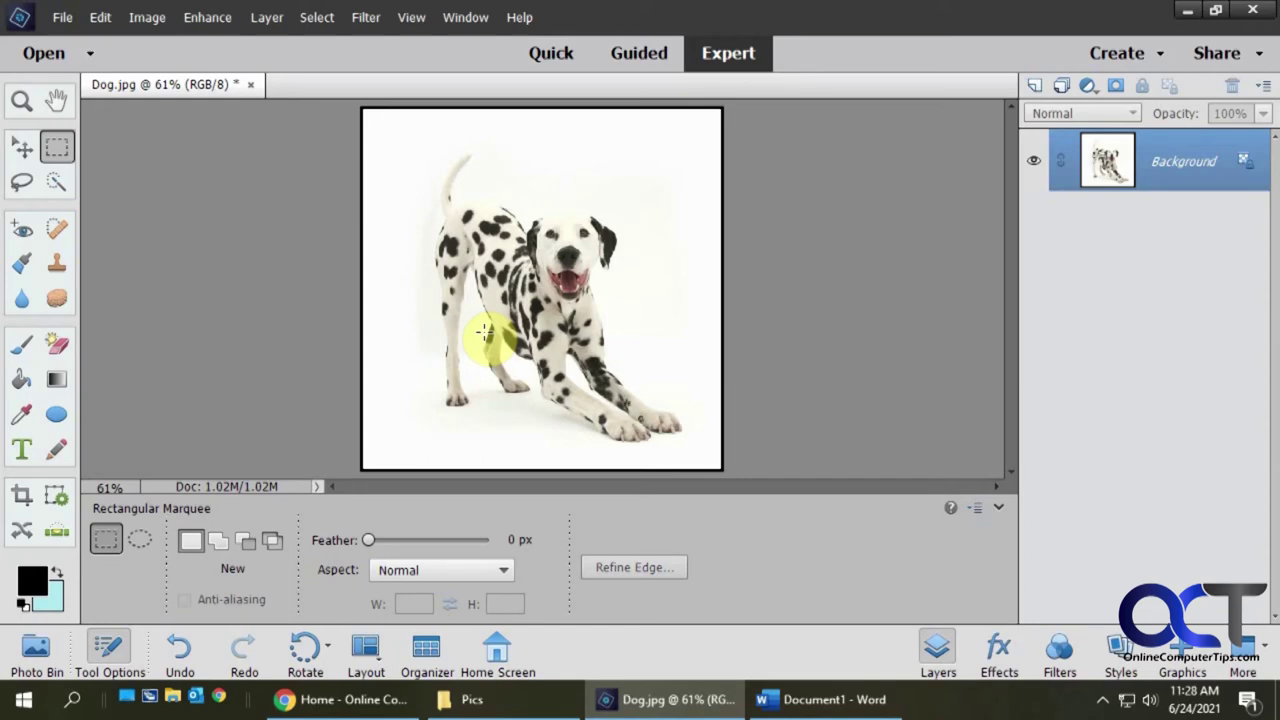
Step: Undo the black border and start a new stroke with width 20 px
key("ctrl+z")
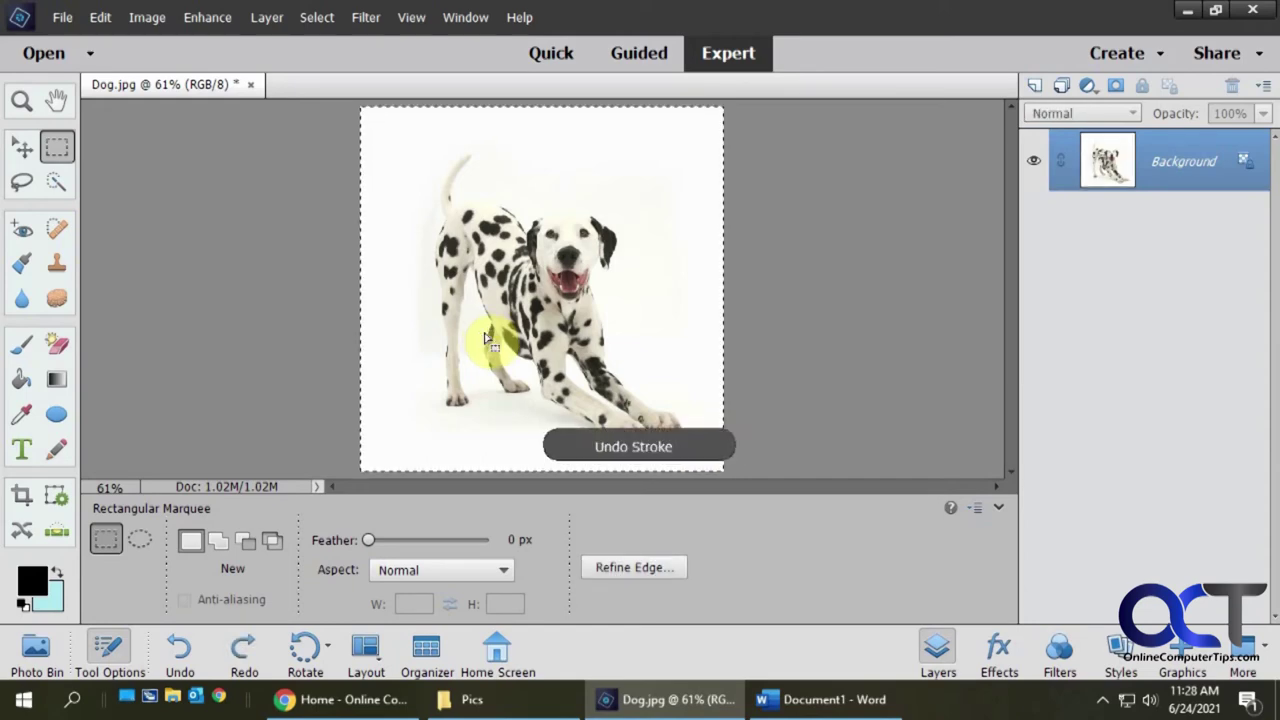
right_click(507, 317)
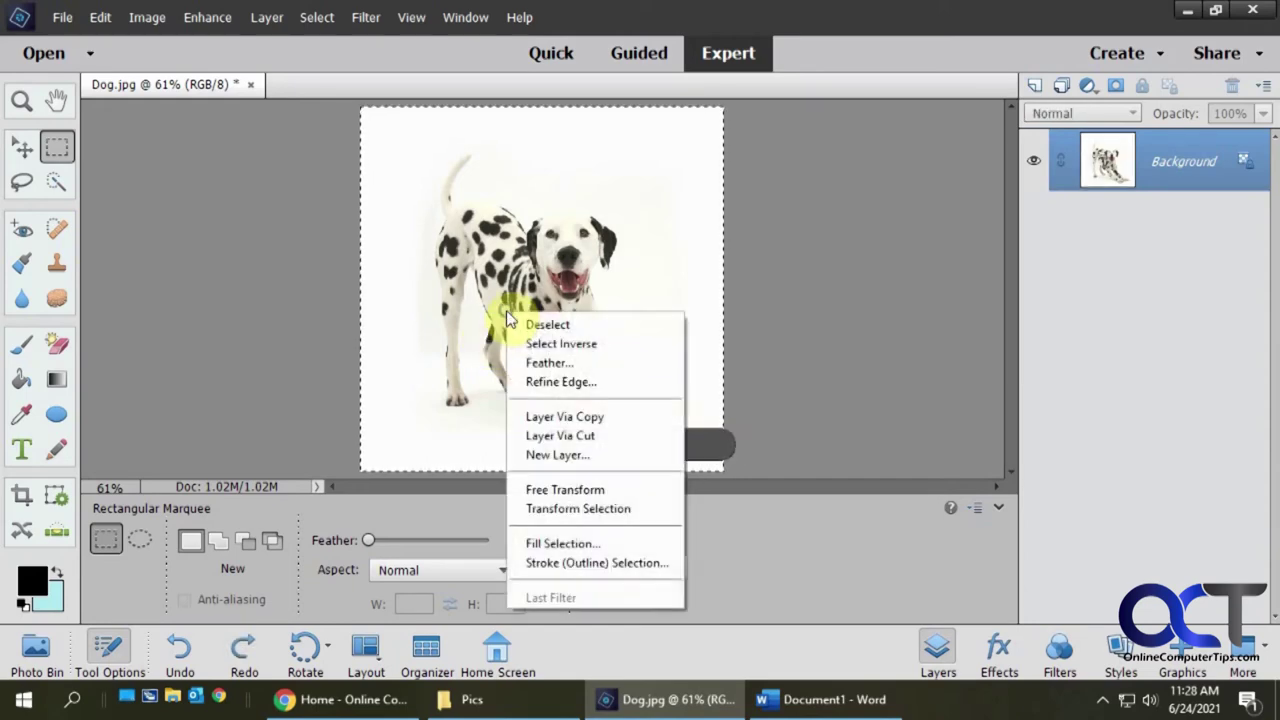
left_click(596, 562)
left_click(572, 181)
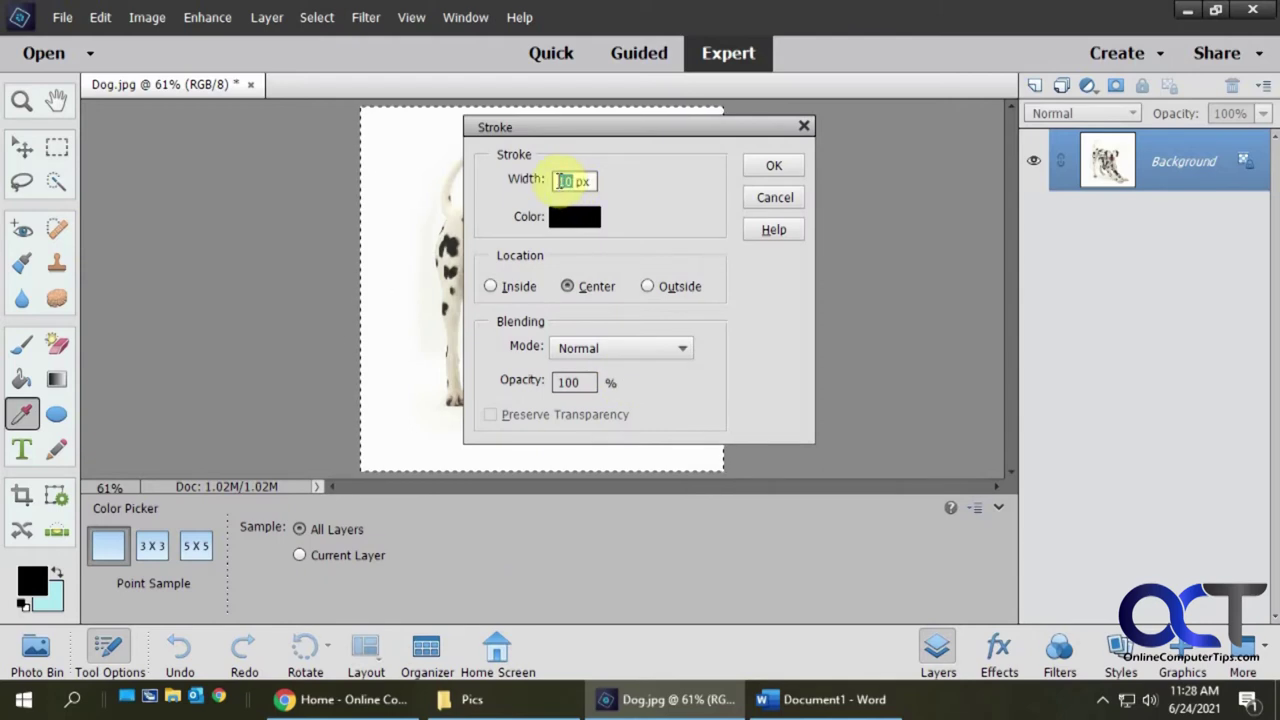
type("20")
Step: Pick a dark navy stroke colour and apply the 20 px border
left_click(566, 214)
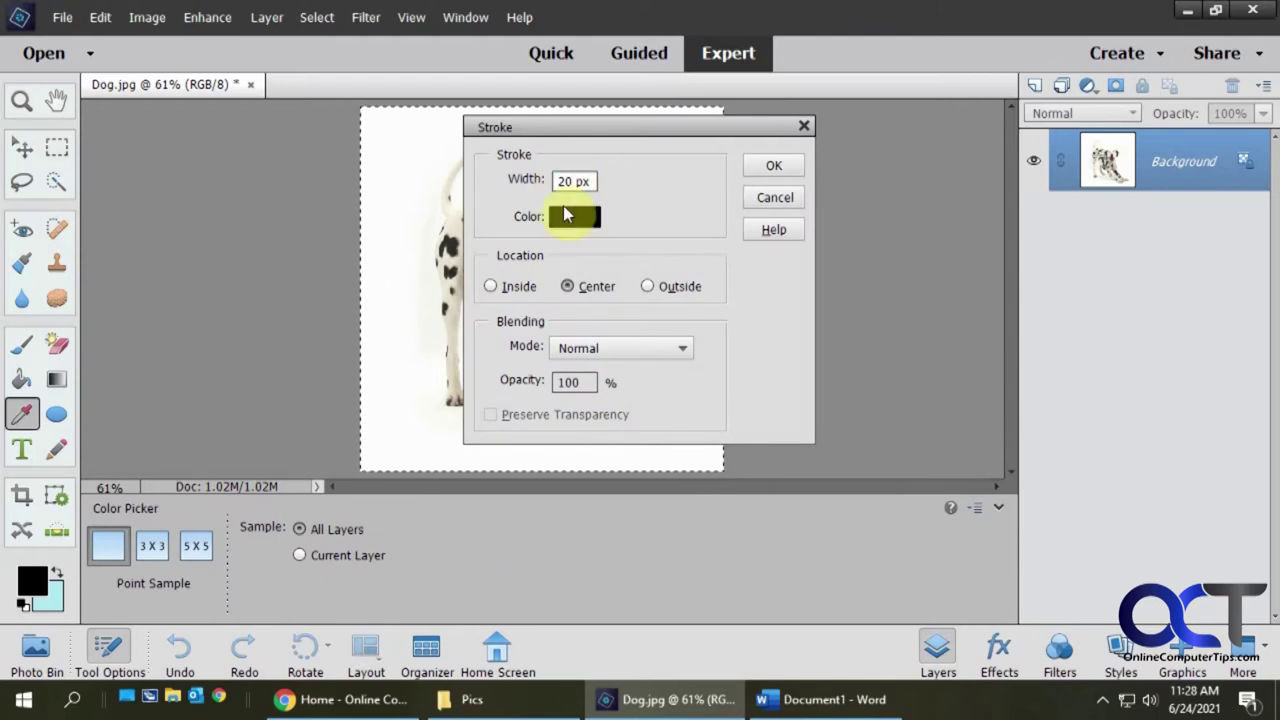
left_click(691, 271)
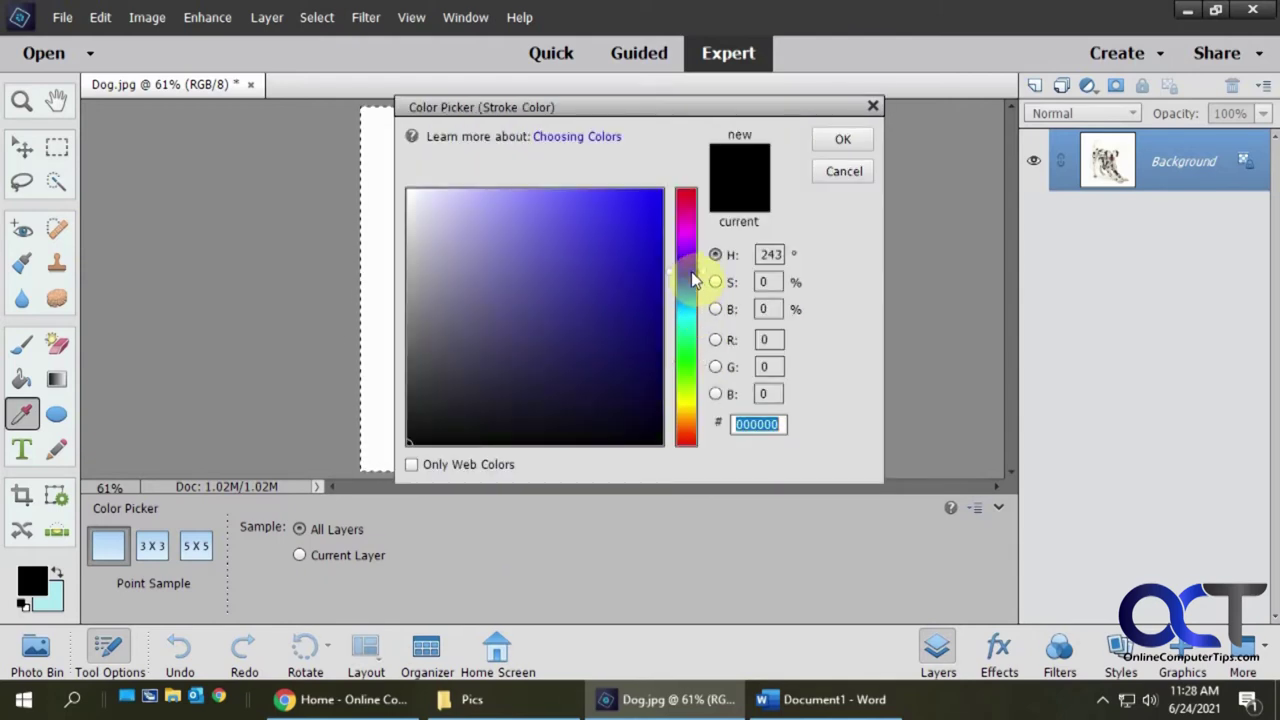
mouse_move(691, 271)
left_mouse_down()
mouse_move(672, 262)
mouse_move(674, 298)
left_mouse_up()
left_click(634, 357)
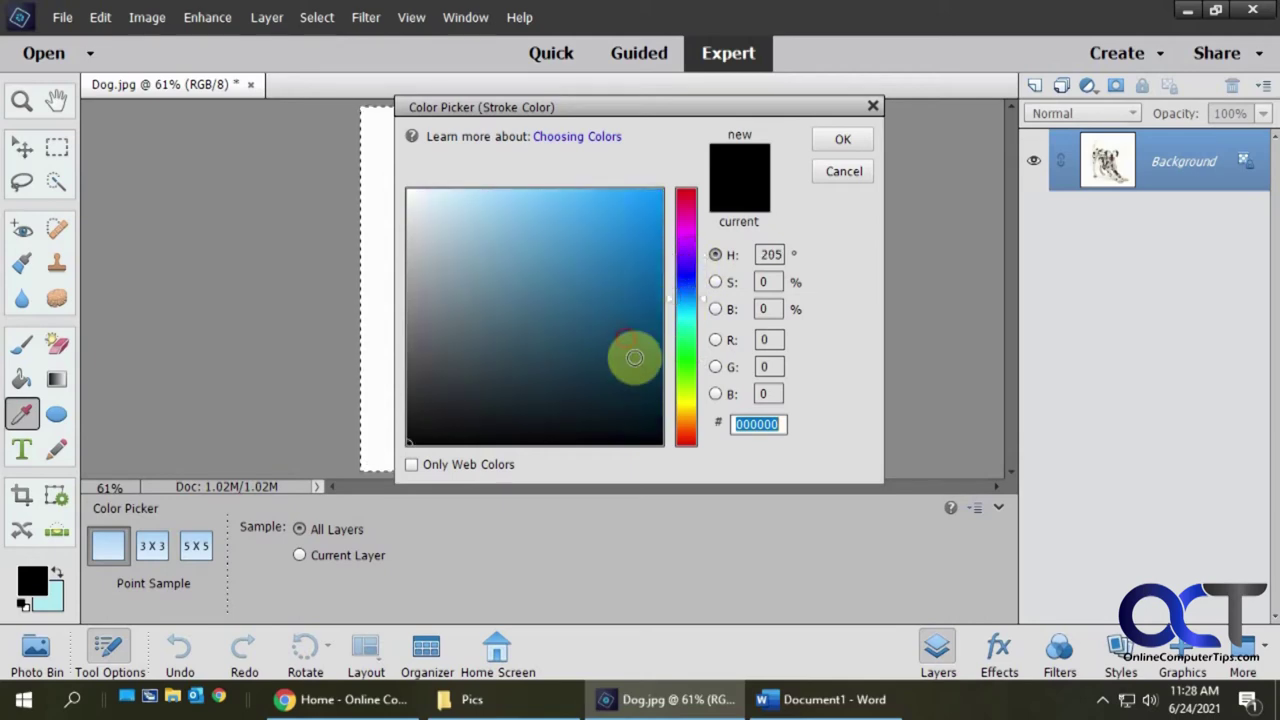
left_click_drag(634, 357, 646, 397)
left_click(845, 144)
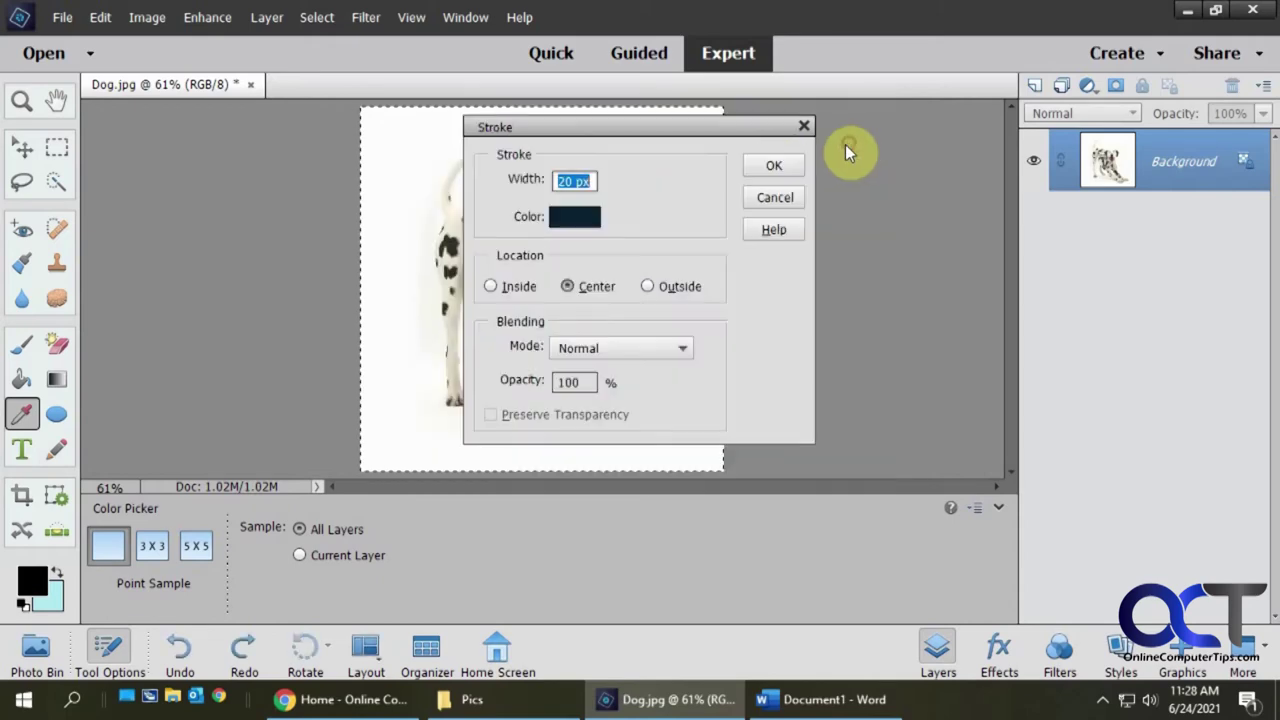
left_click(770, 162)
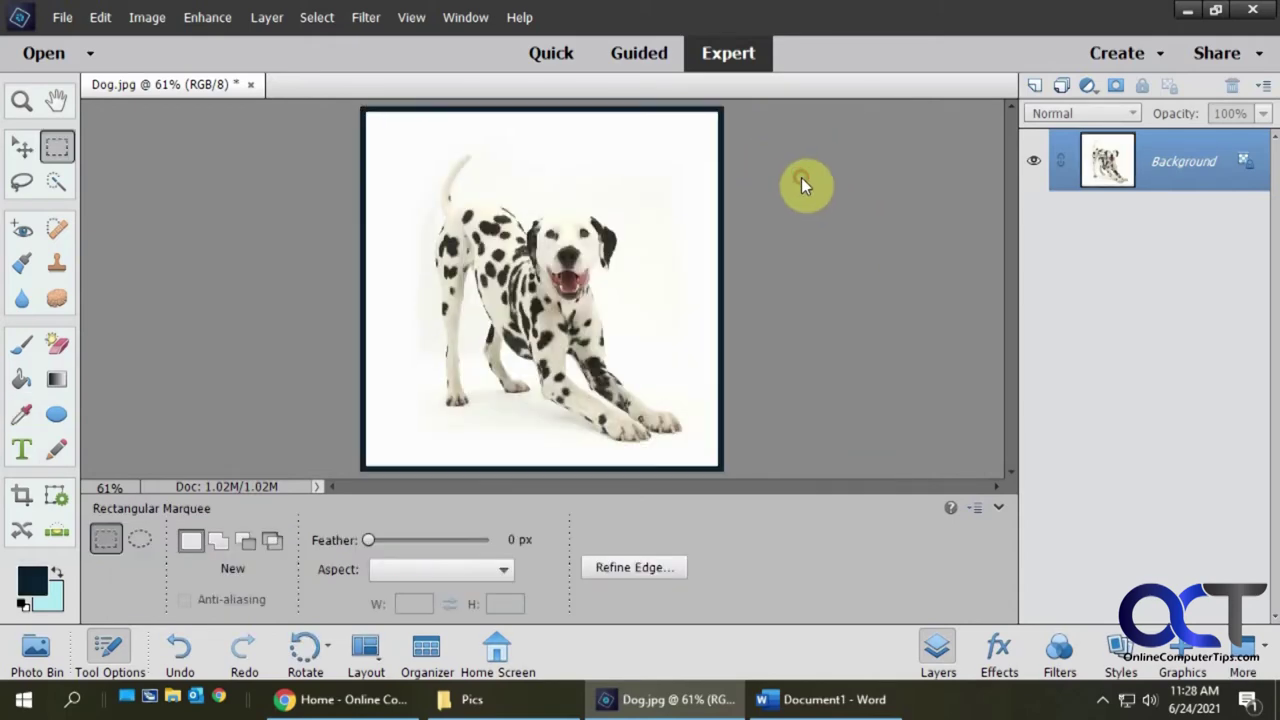
Step: Save the image as JPEG Dog2.jpg at Quality 12 (Maximum), Baseline Standard
left_click(74, 26)
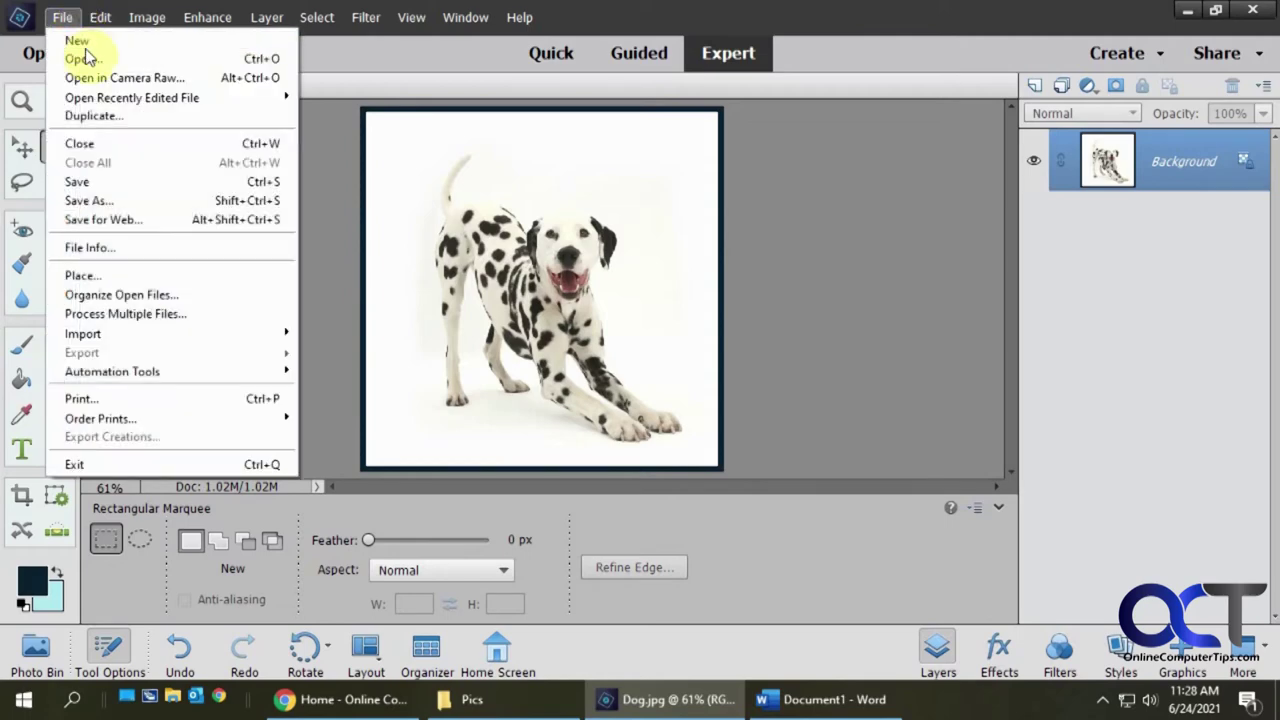
left_click(101, 182)
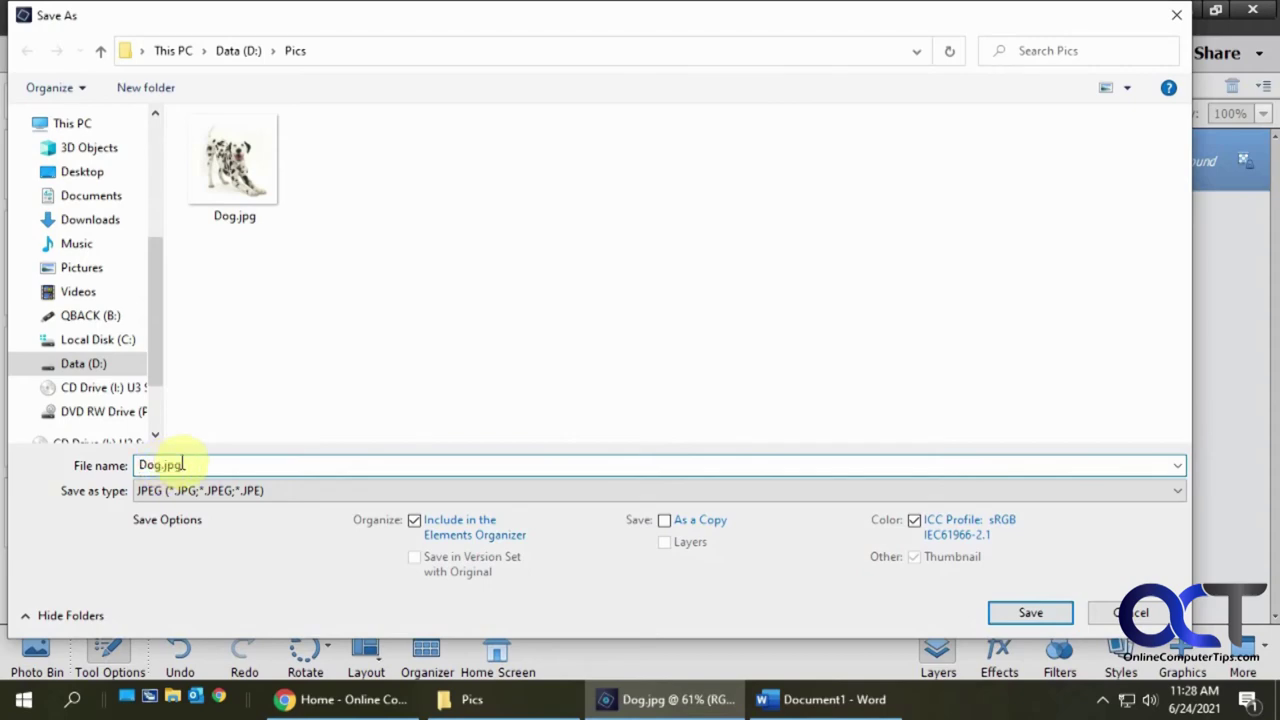
left_click(1022, 613)
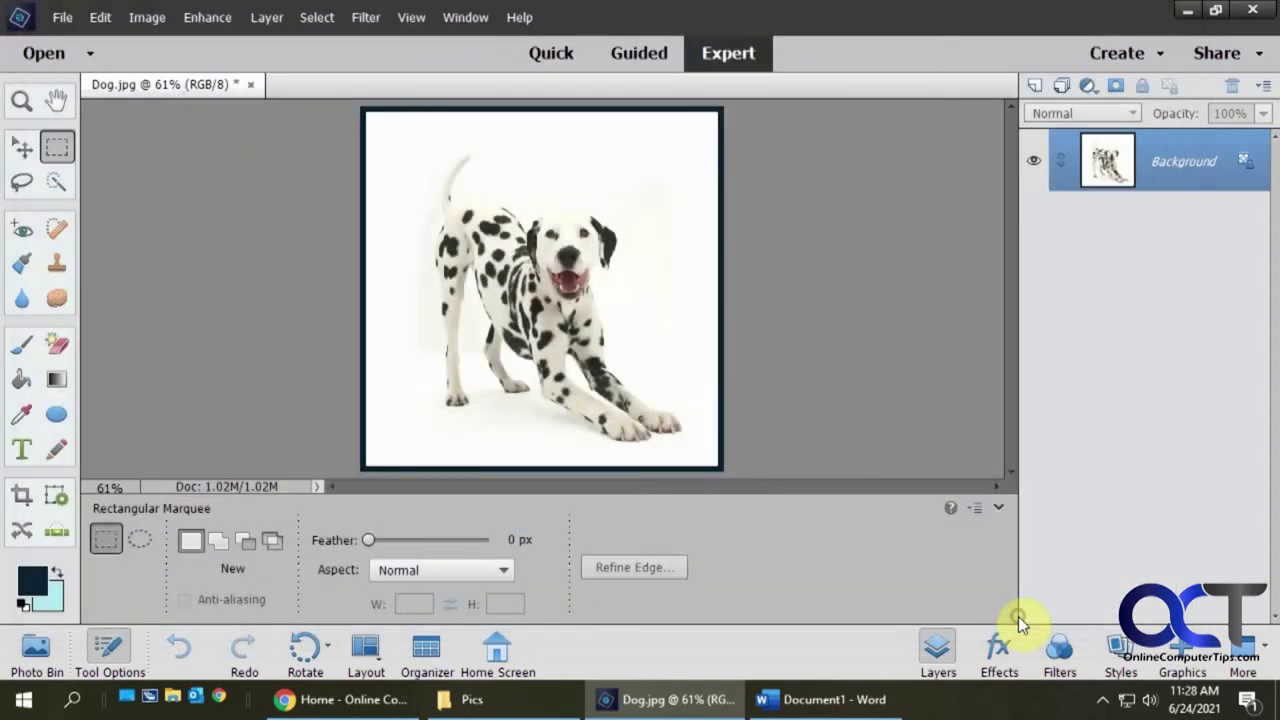
left_click_drag(605, 253, 702, 263)
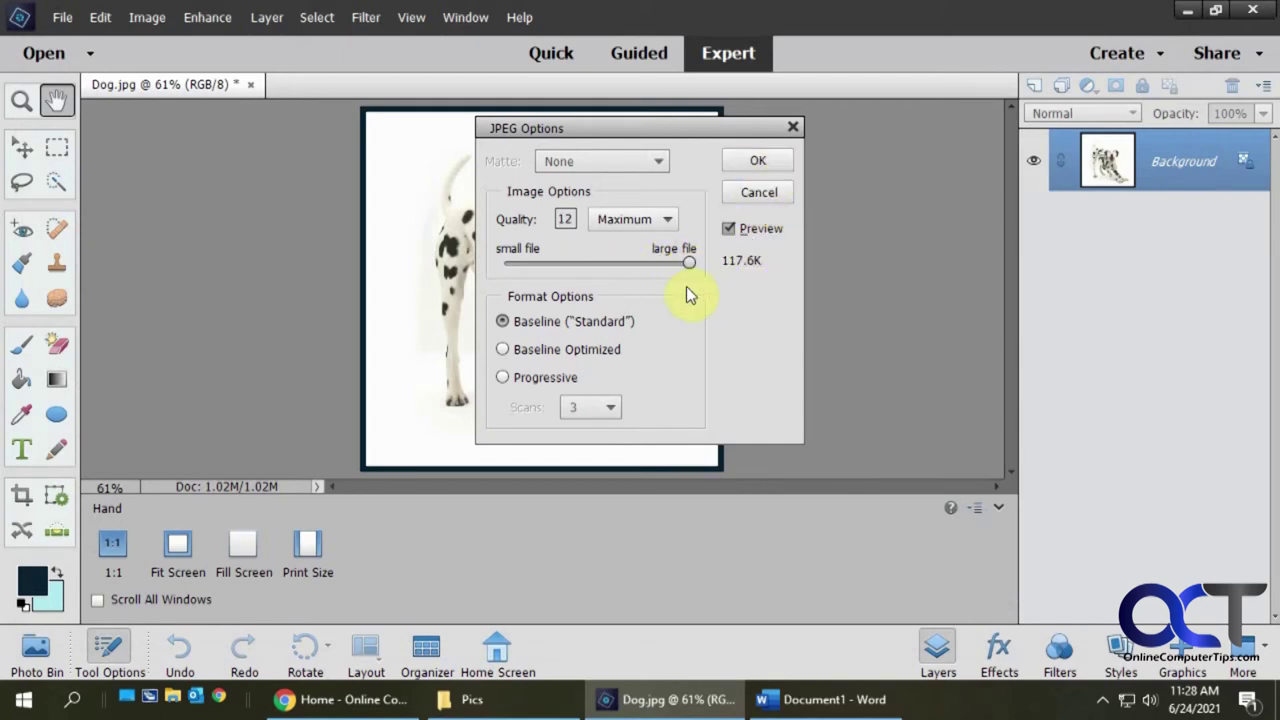
left_click(765, 160)
left_click(760, 162)
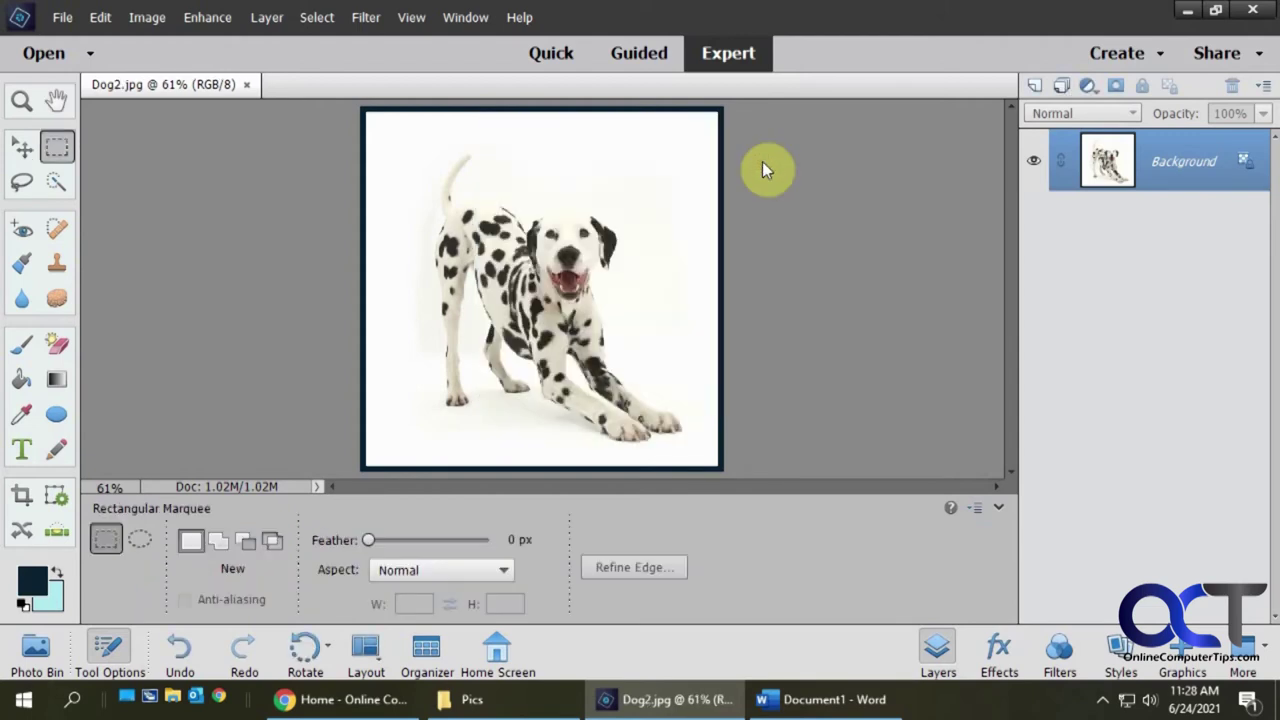
Step: Delete the old Dalmatian picture in Word and insert Dog2.jpg in its place
left_click(814, 697)
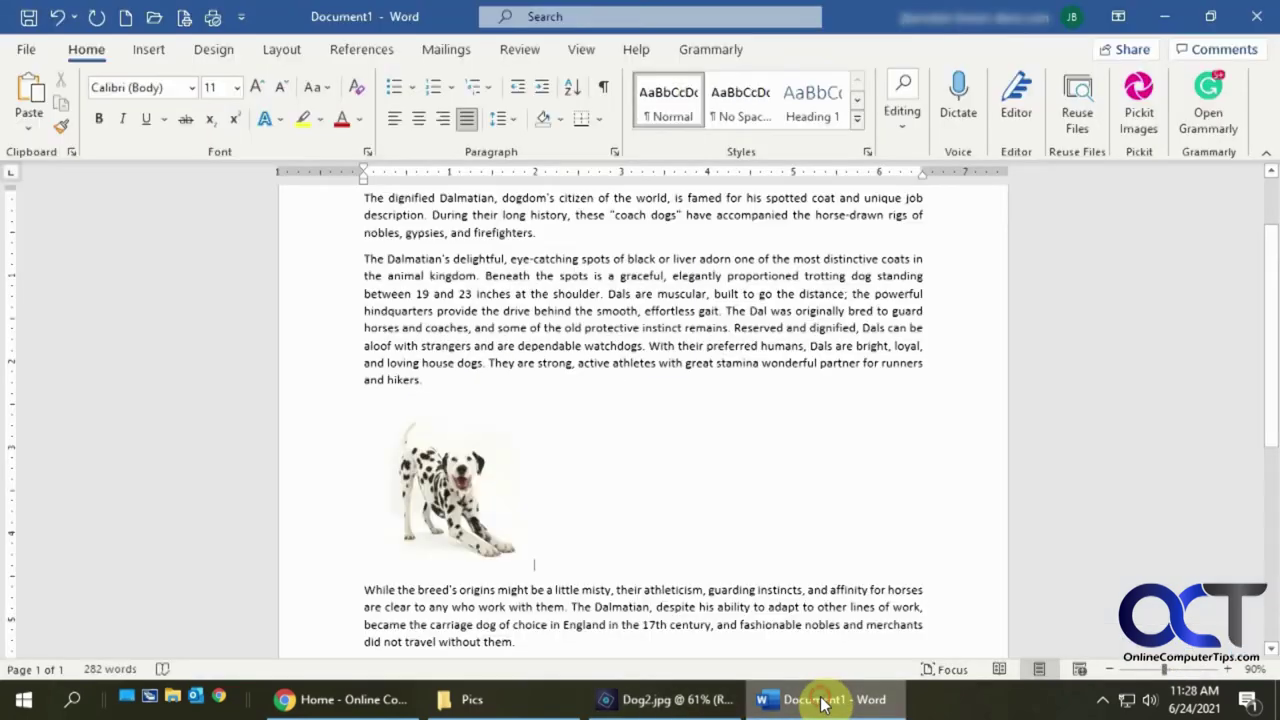
left_click(455, 485)
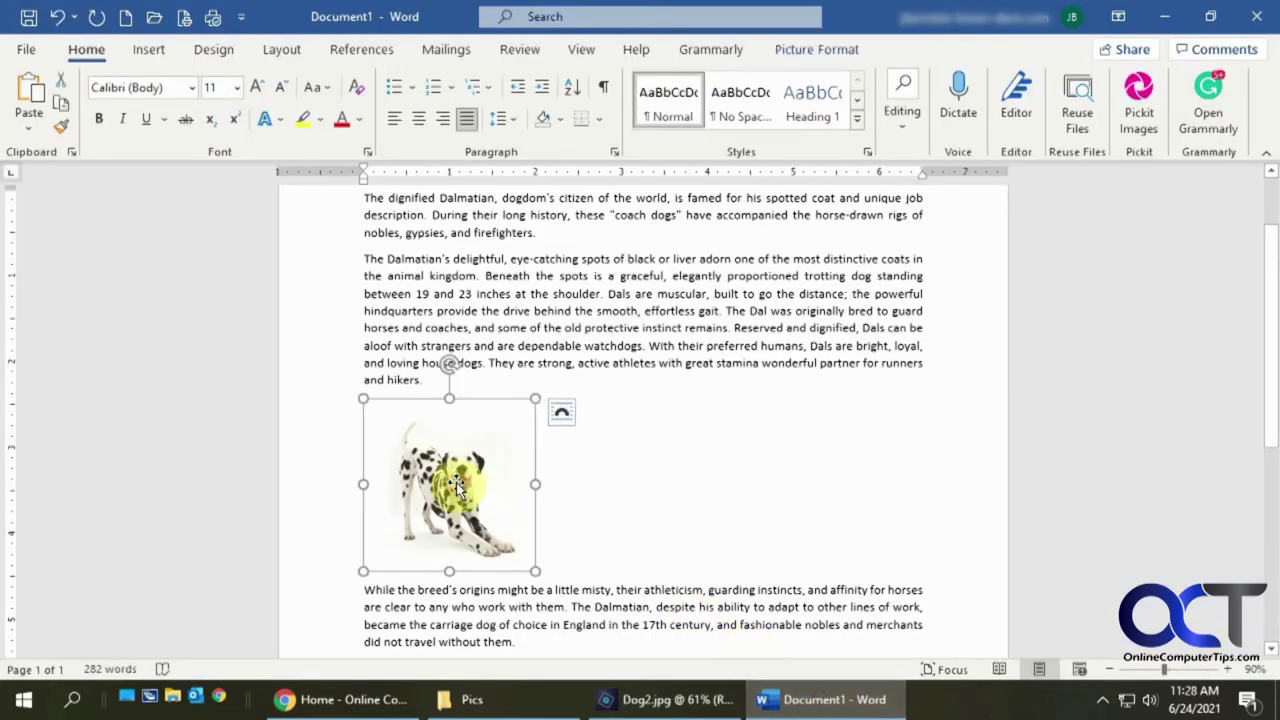
key("Delete")
left_click(140, 52)
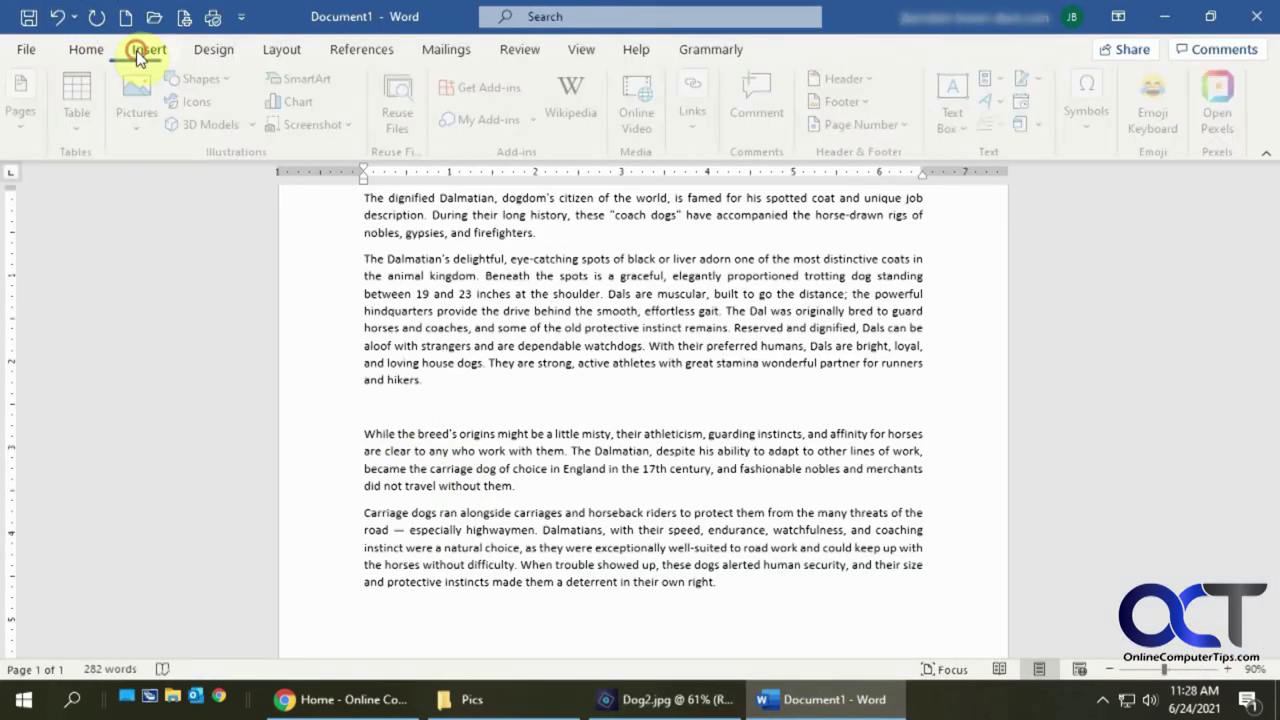
left_click(141, 105)
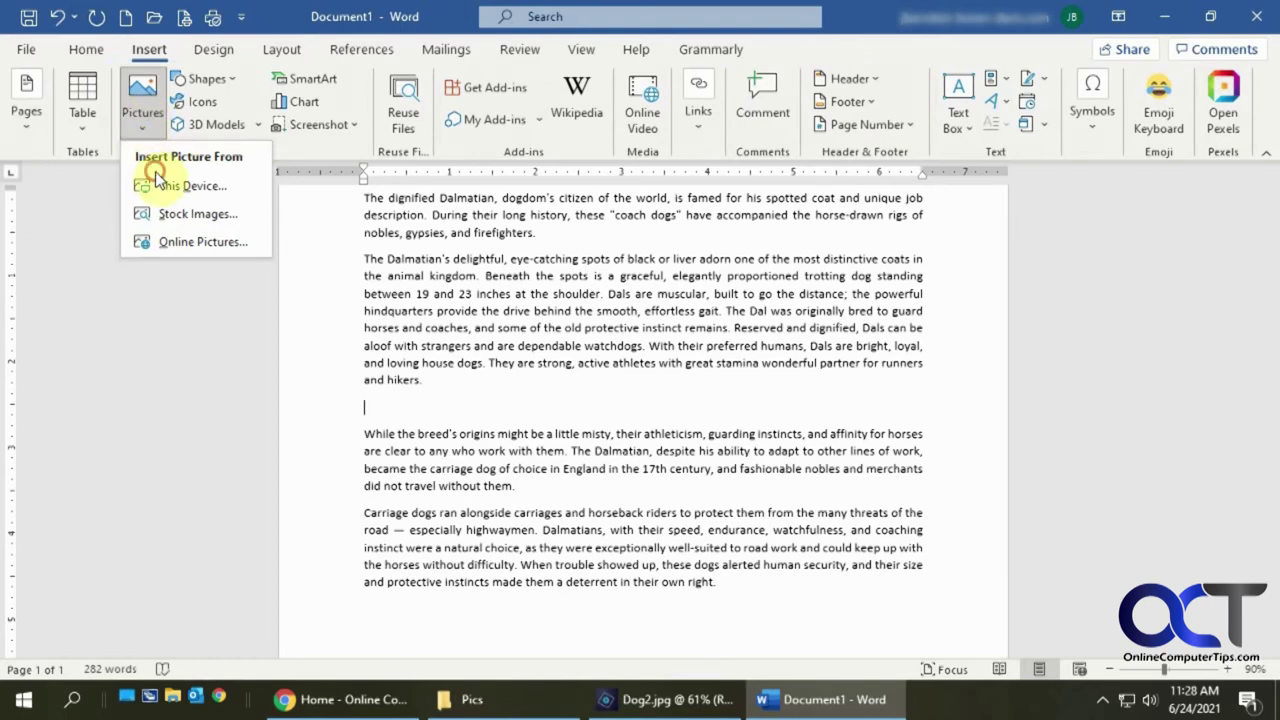
left_click(160, 184)
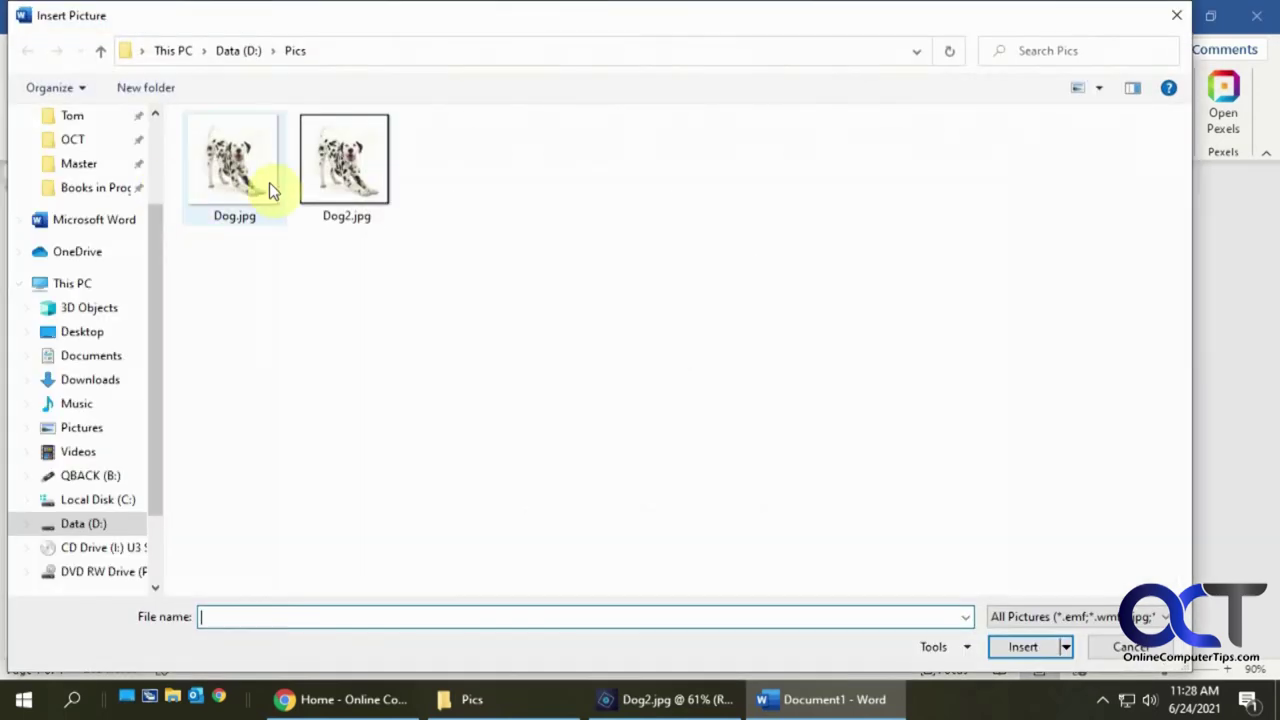
double_click(329, 190)
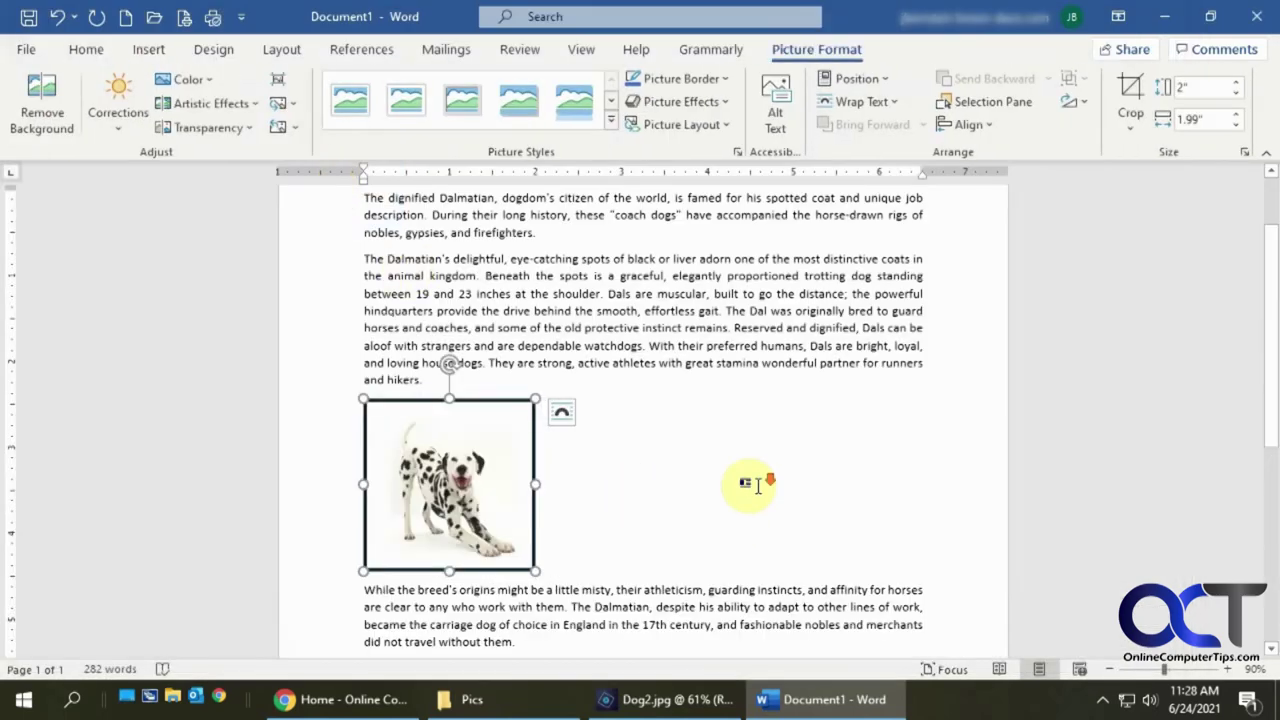
Step: Enlarge the inserted Dog2.jpg picture to about three inches square
scroll(530, 440, "down", 1)
scroll(550, 470, "down", 2)
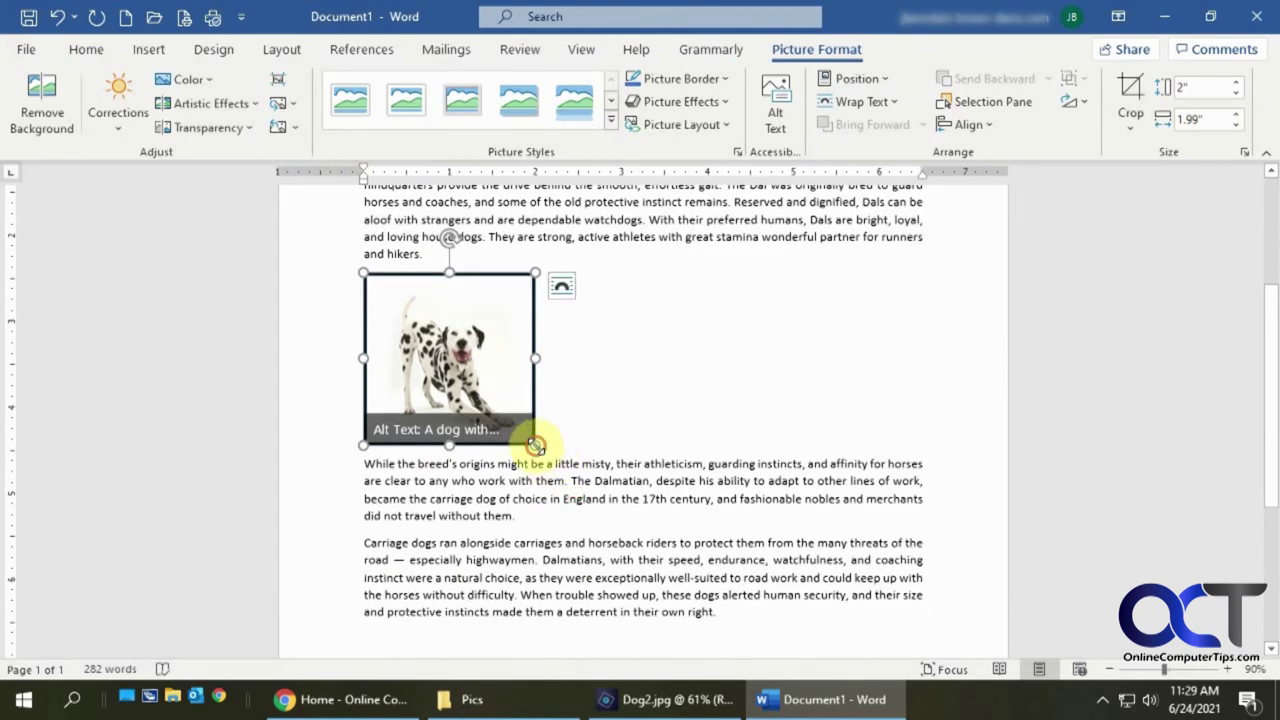
left_click_drag(536, 445, 619, 529)
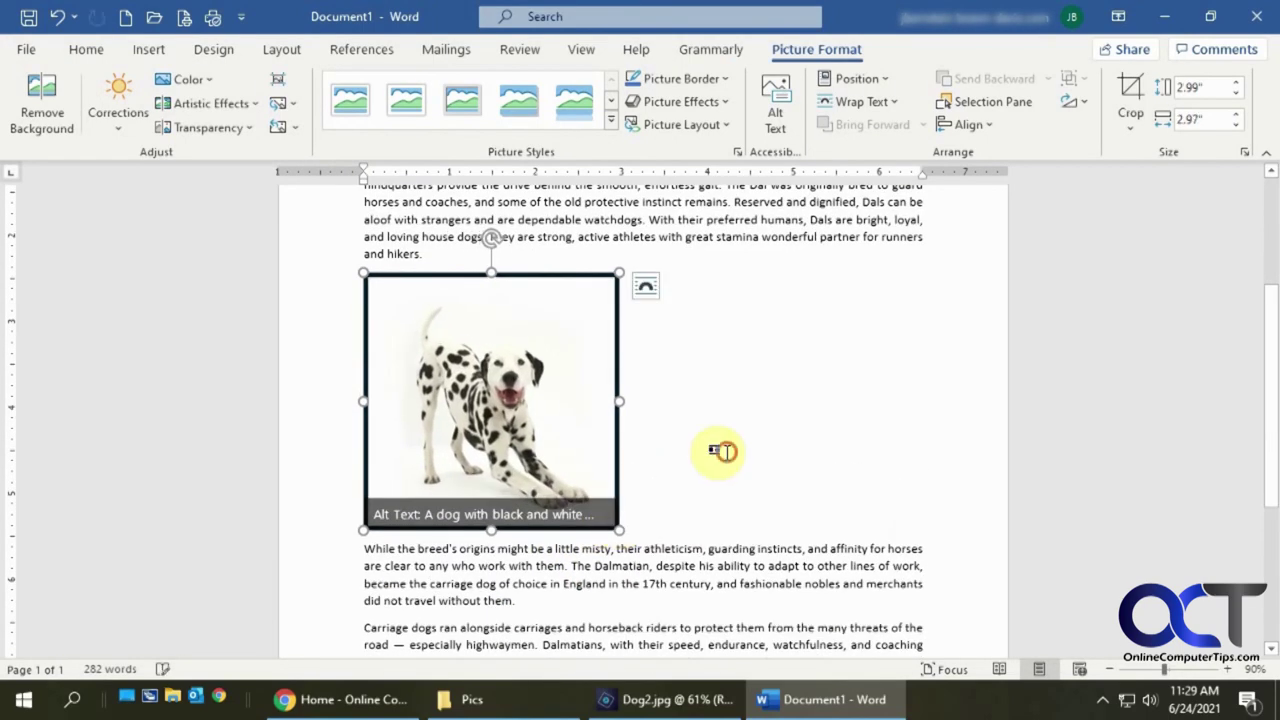
left_click(722, 452)
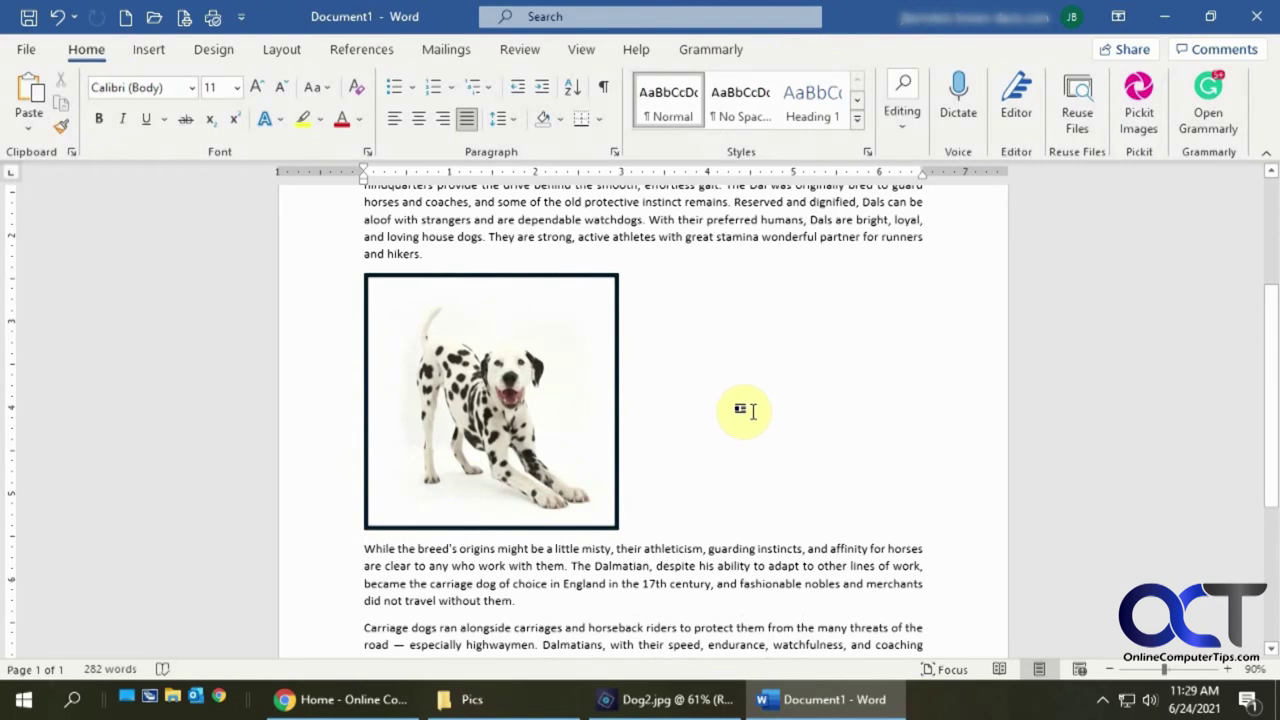
left_click(680, 699)
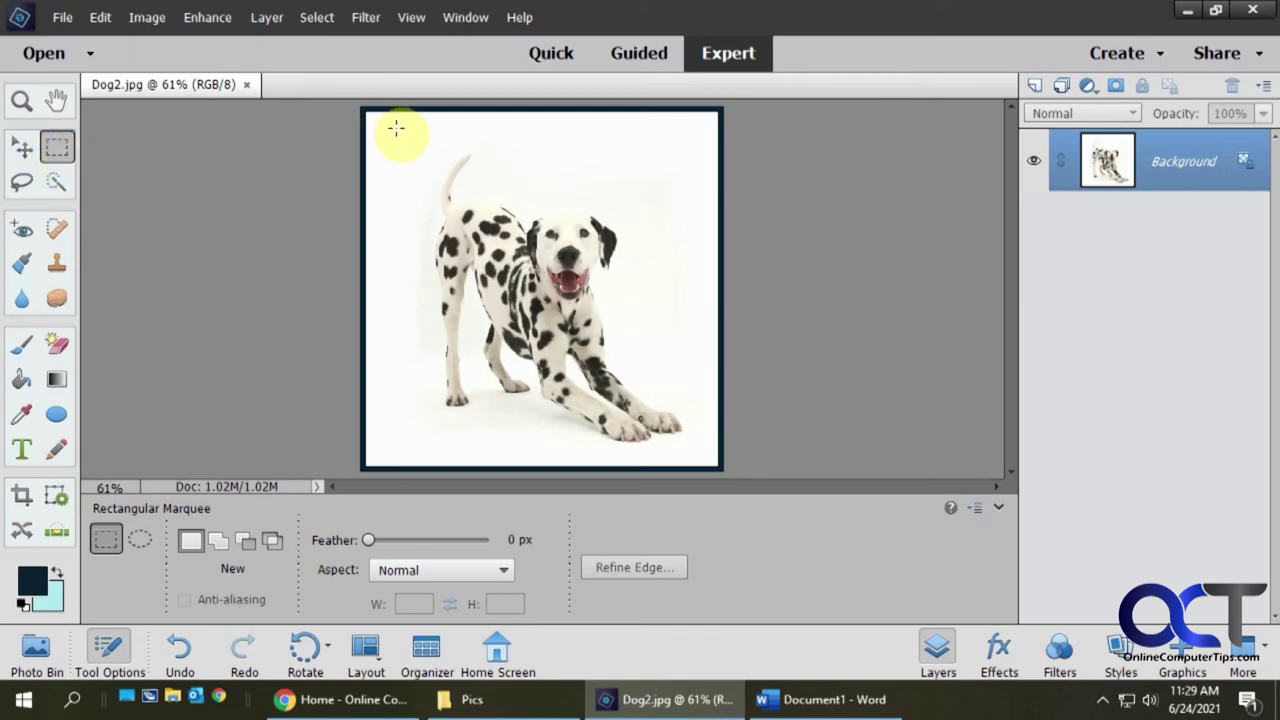
Step: Crop Dog2.jpg to a marquee drawn just inside its navy border
left_click_drag(358, 104, 760, 482)
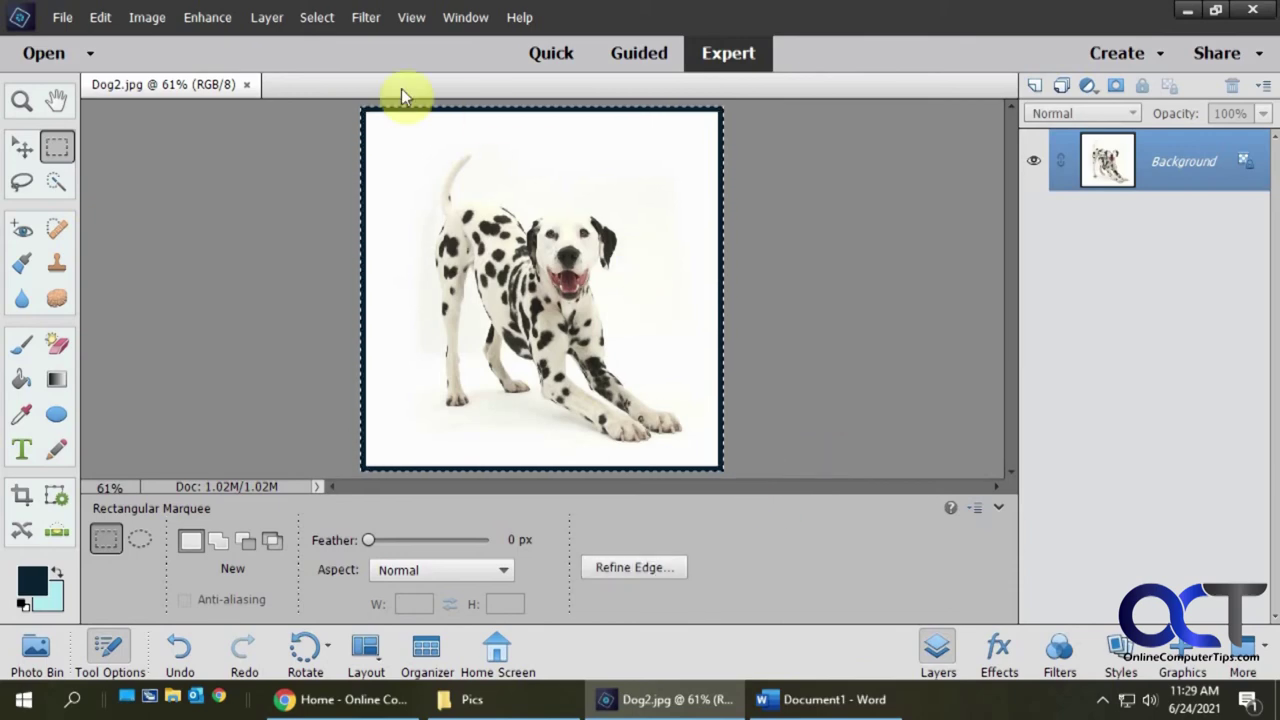
left_click(275, 170)
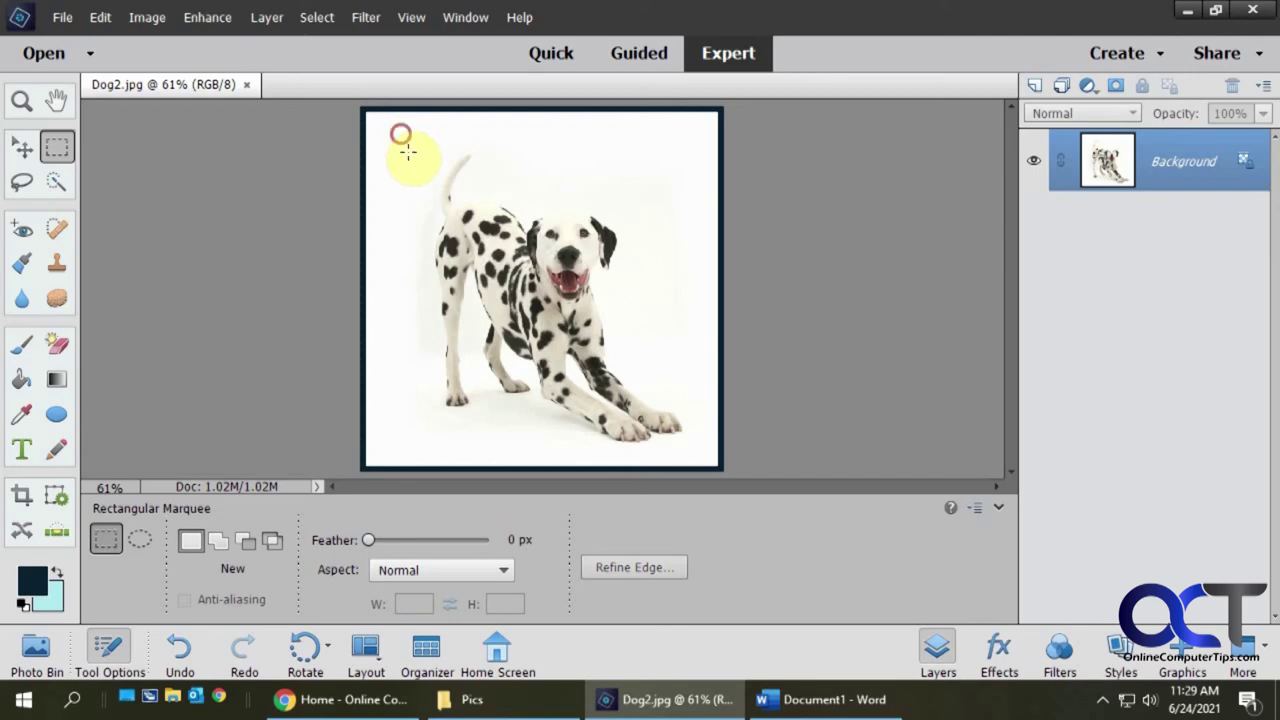
left_click_drag(400, 134, 697, 451)
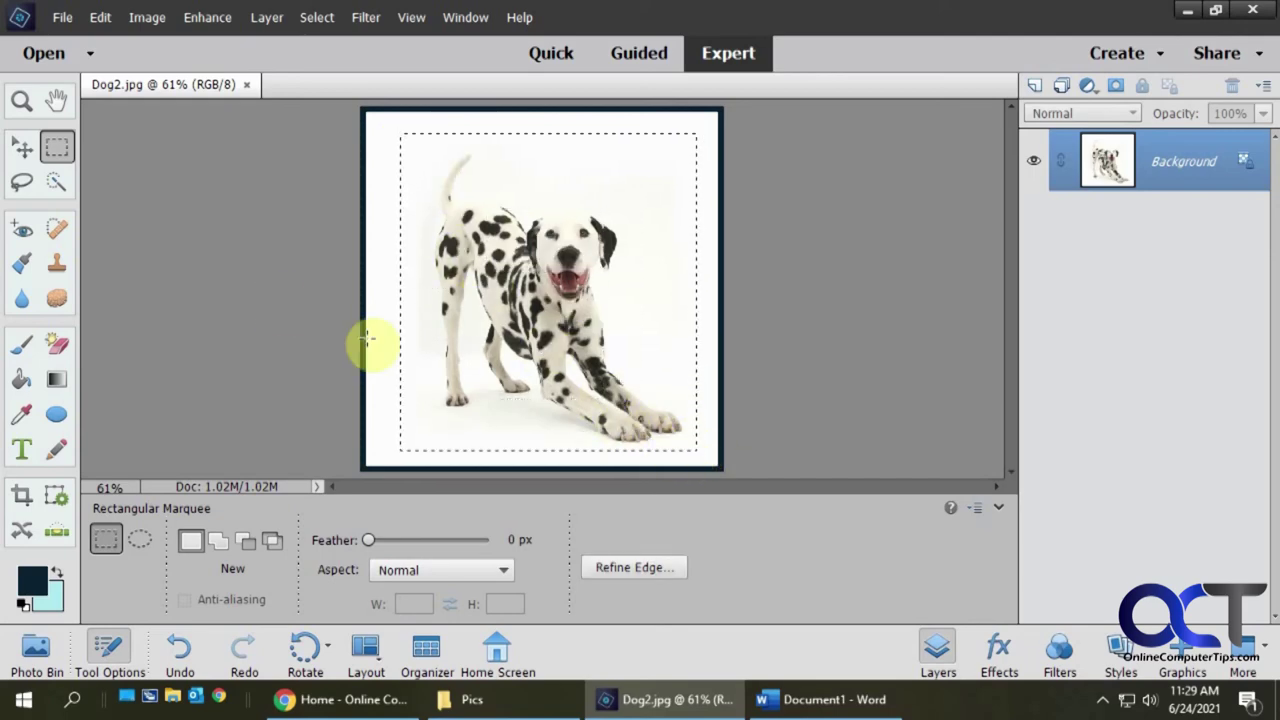
left_click(112, 20)
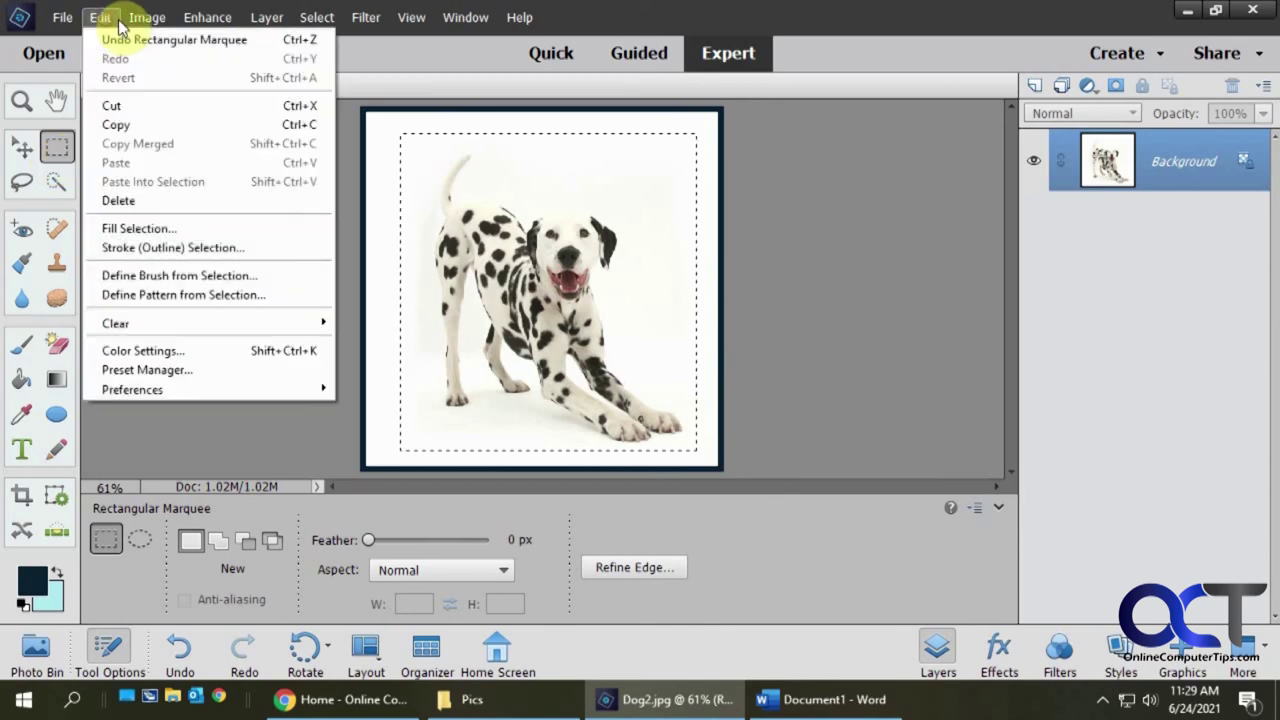
left_click(158, 79)
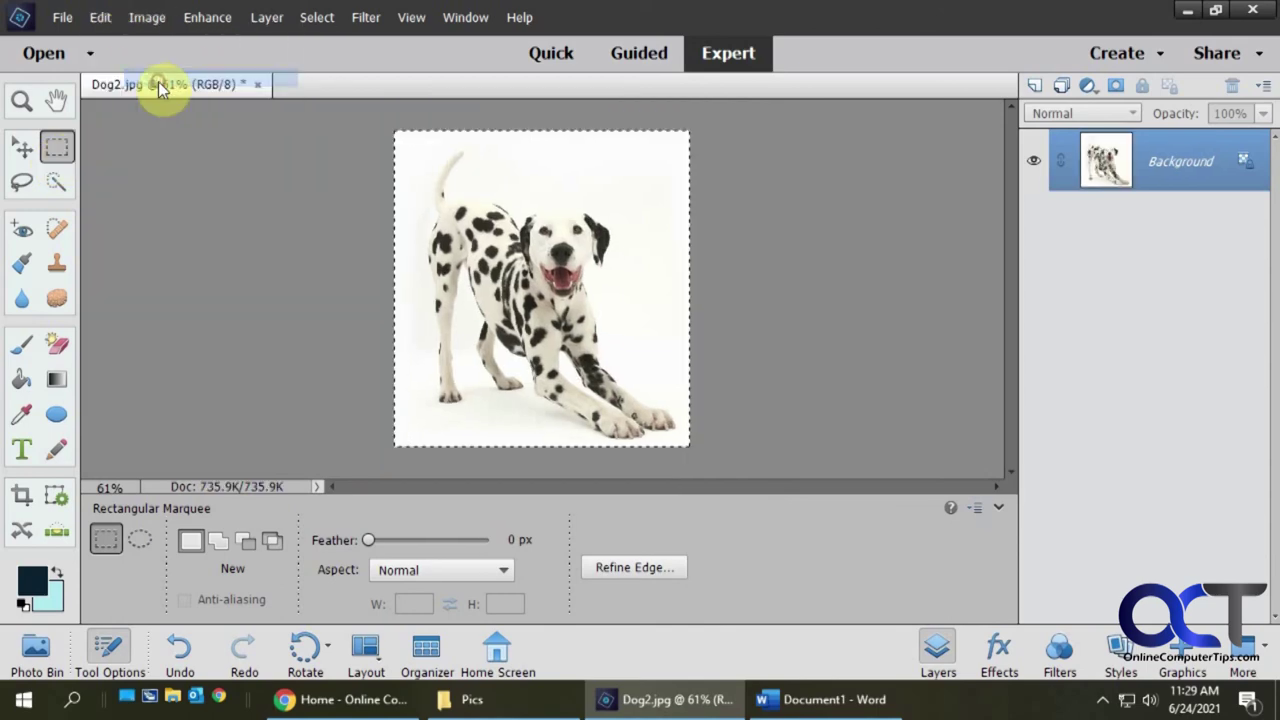
left_click(272, 195)
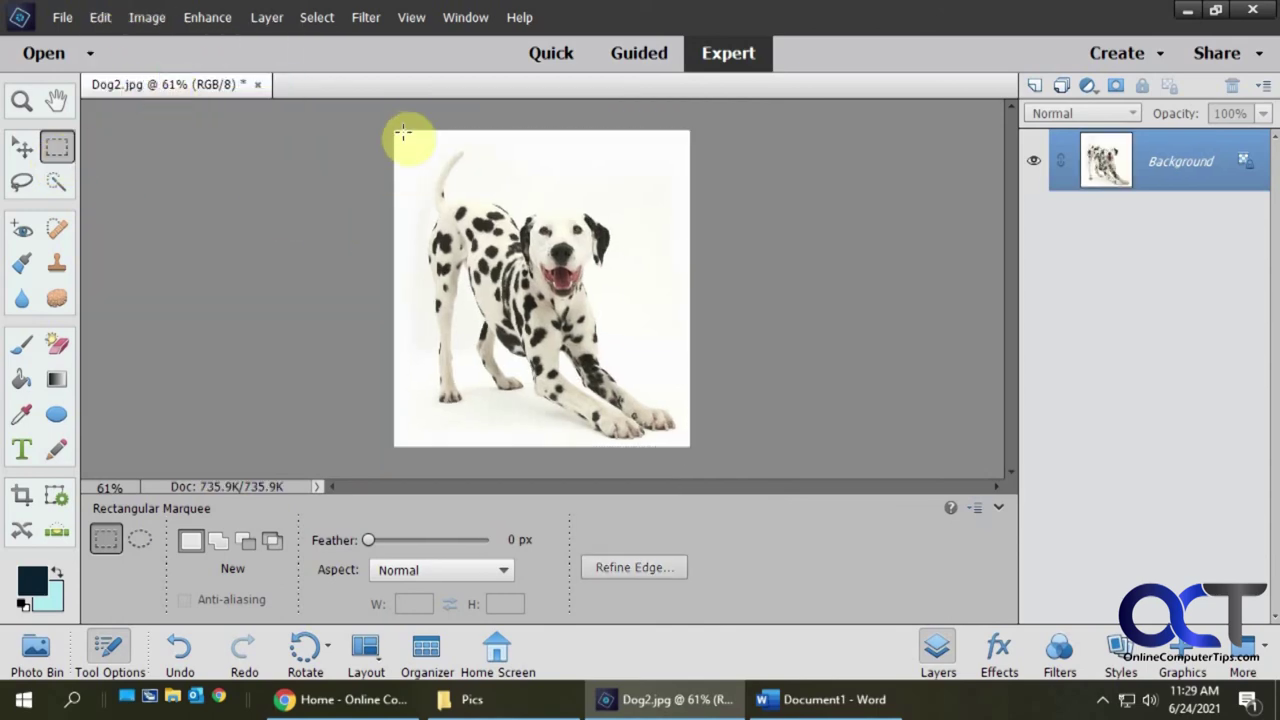
left_click_drag(403, 133, 749, 509)
Step: Stroke the whole cropped image with a 20 px dark red outline
right_click(625, 358)
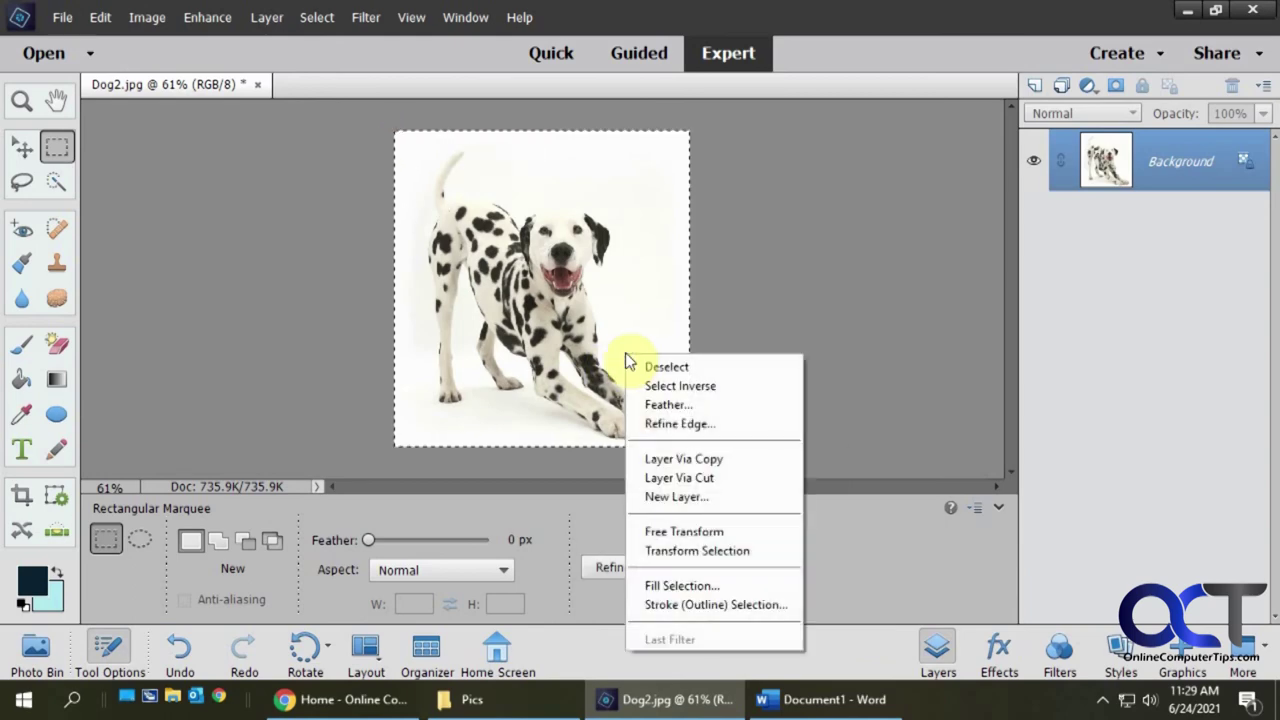
left_click(688, 605)
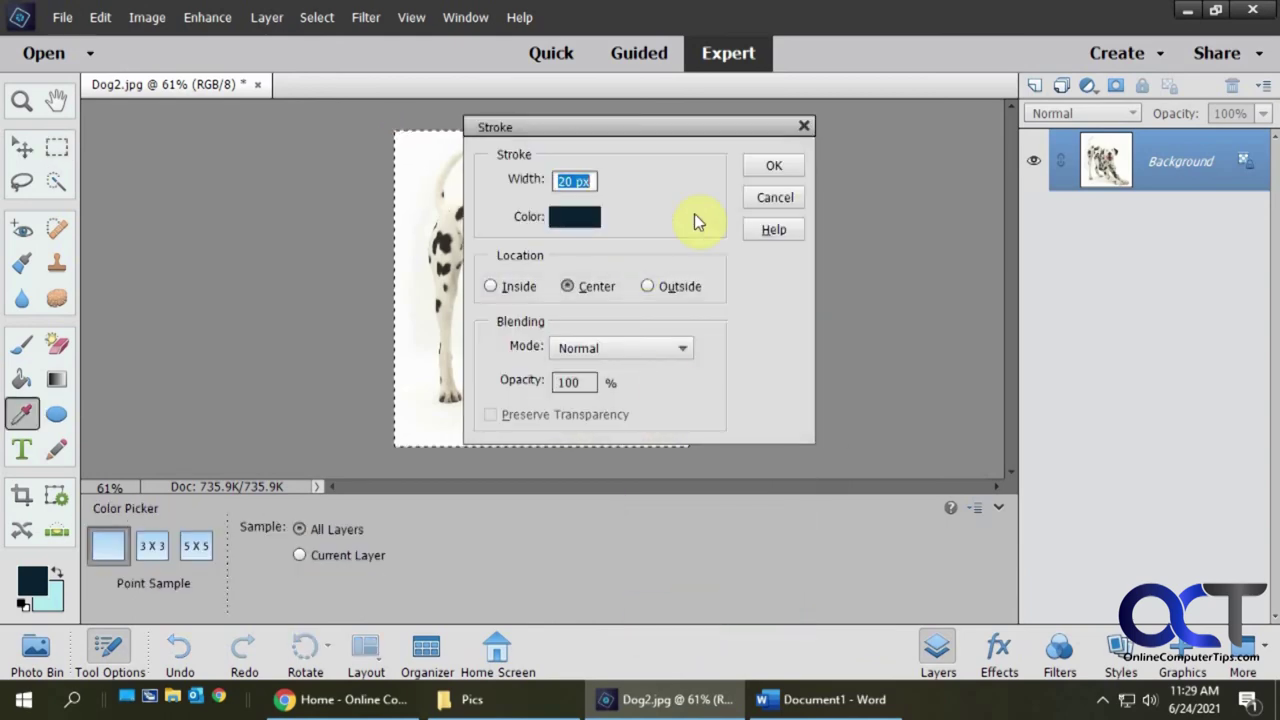
left_click(603, 221)
left_click_drag(686, 210, 691, 188)
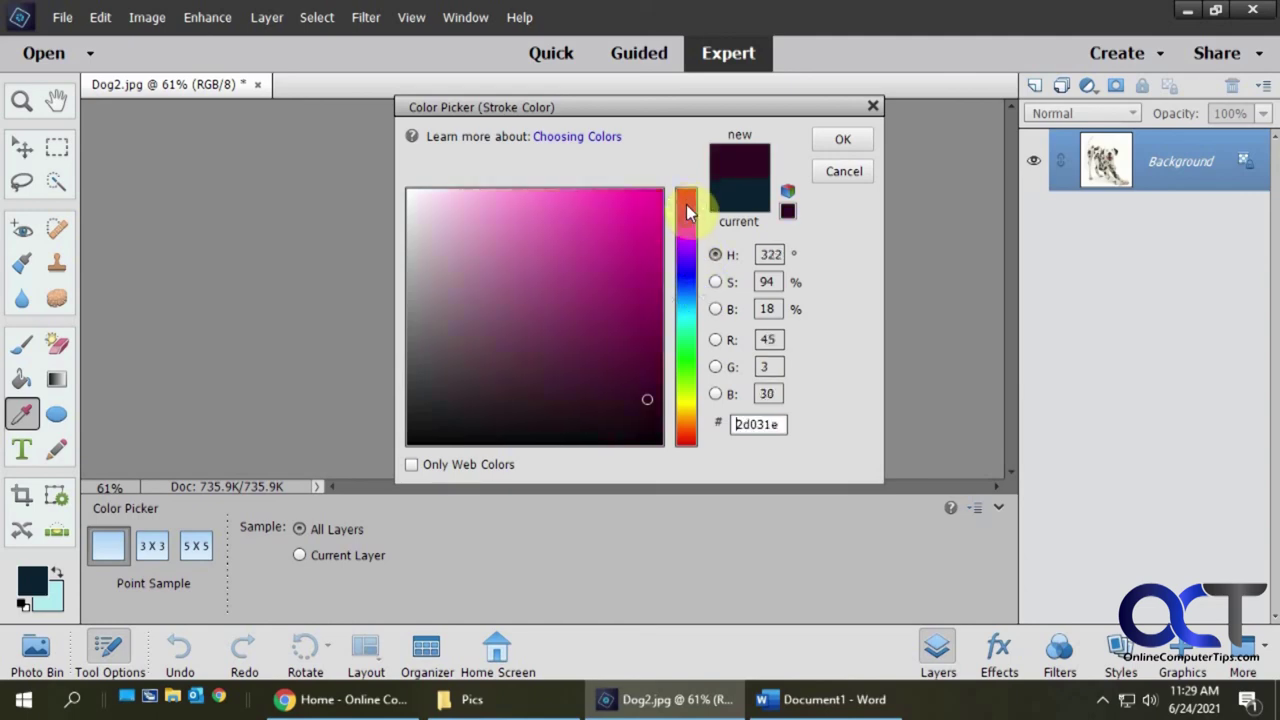
left_click(843, 139)
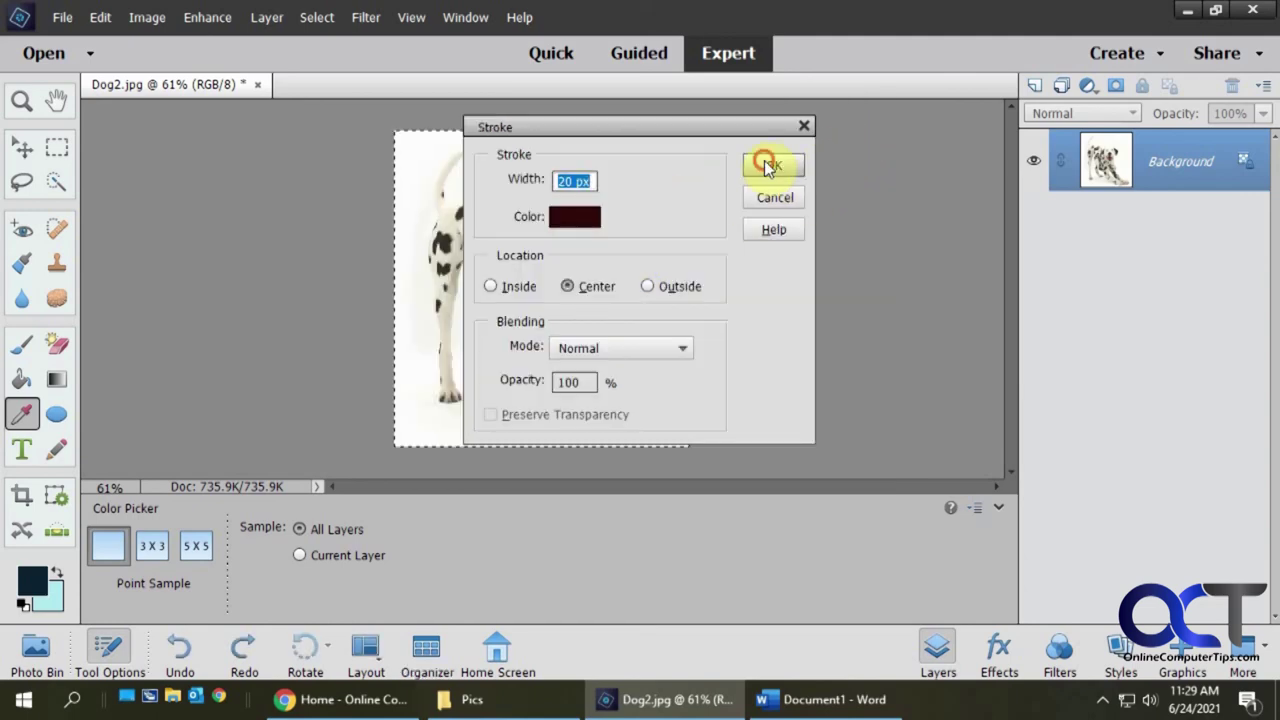
left_click(767, 166)
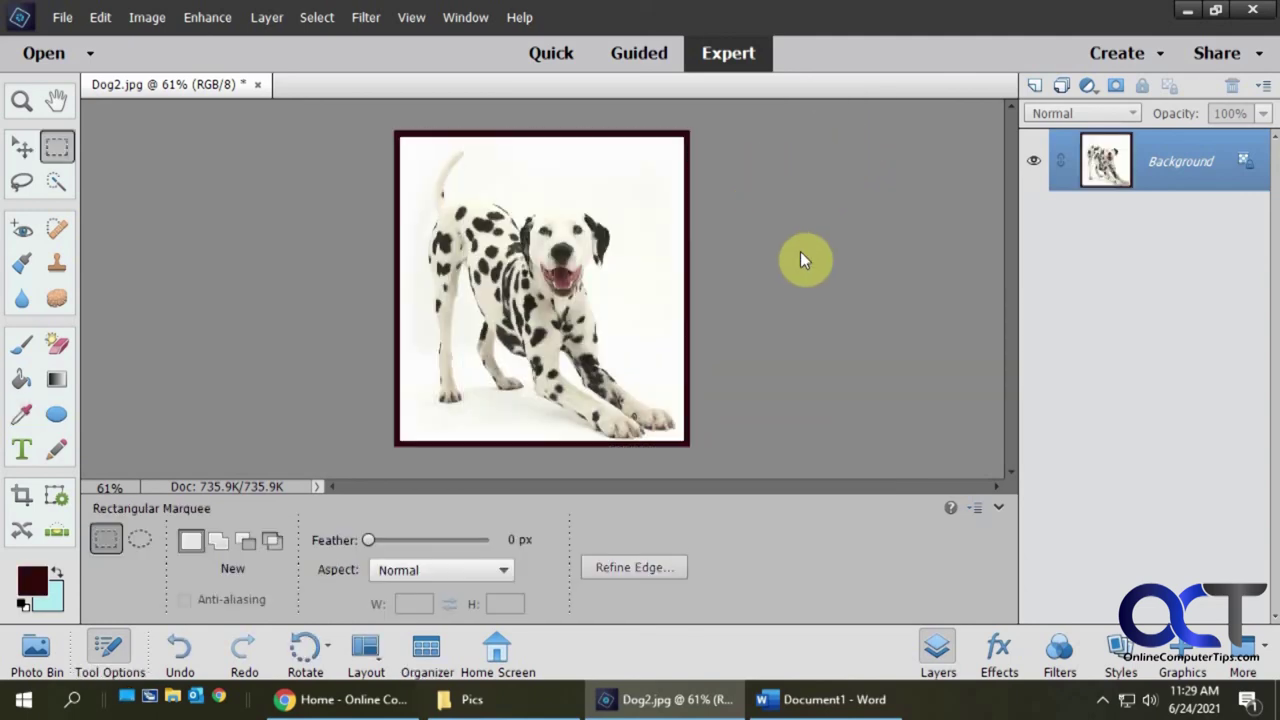